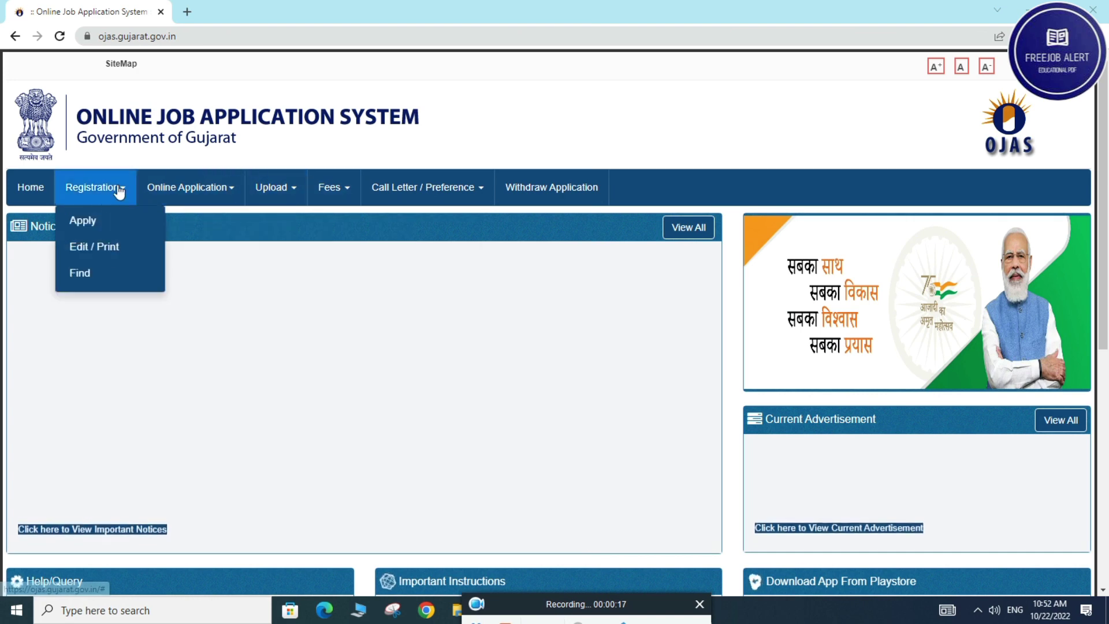
Open the current job advertisements list and filter it to the SEB department
{"action": "mouse_move", "coordinate": [121, 188]}
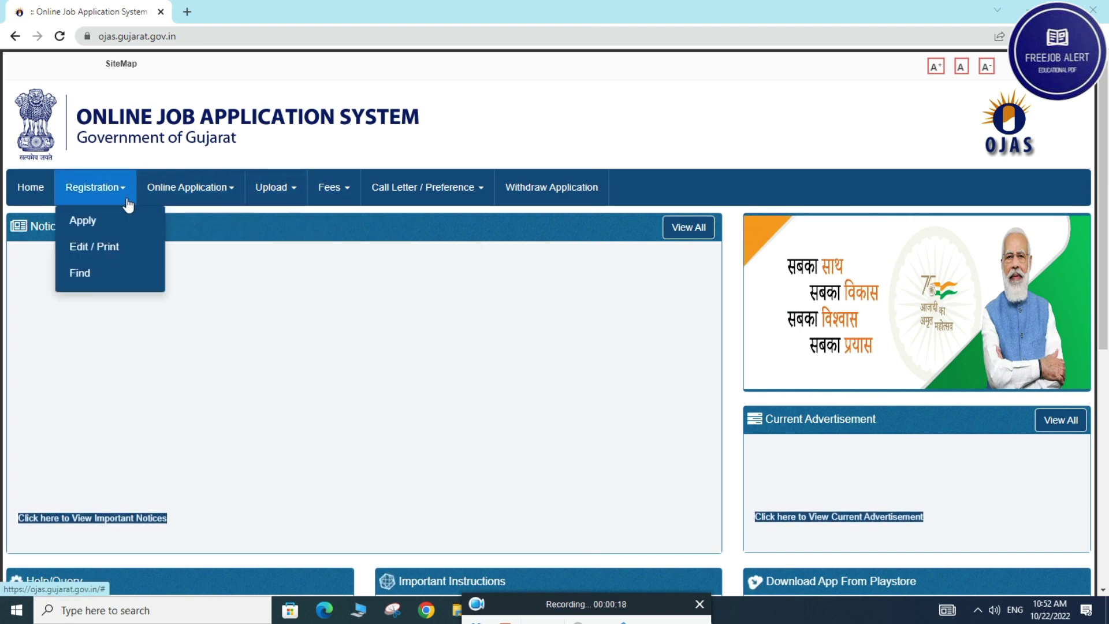
{"action": "left_click", "coordinate": [92, 221]}
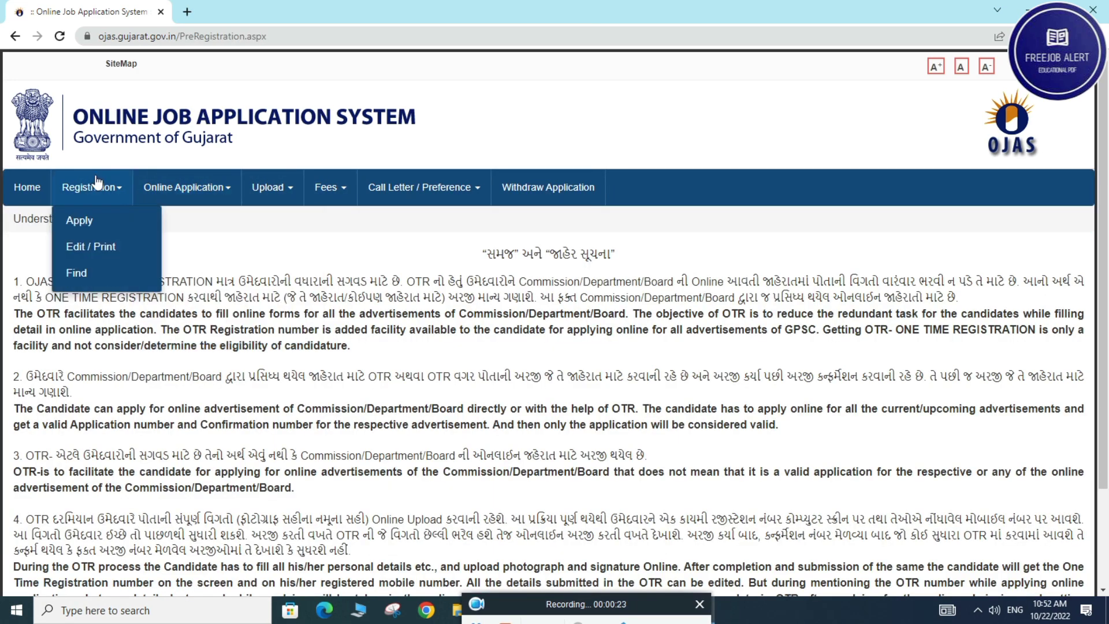
{"action": "scroll", "coordinate": [486, 496], "scroll_direction": "down", "scroll_amount": 2}
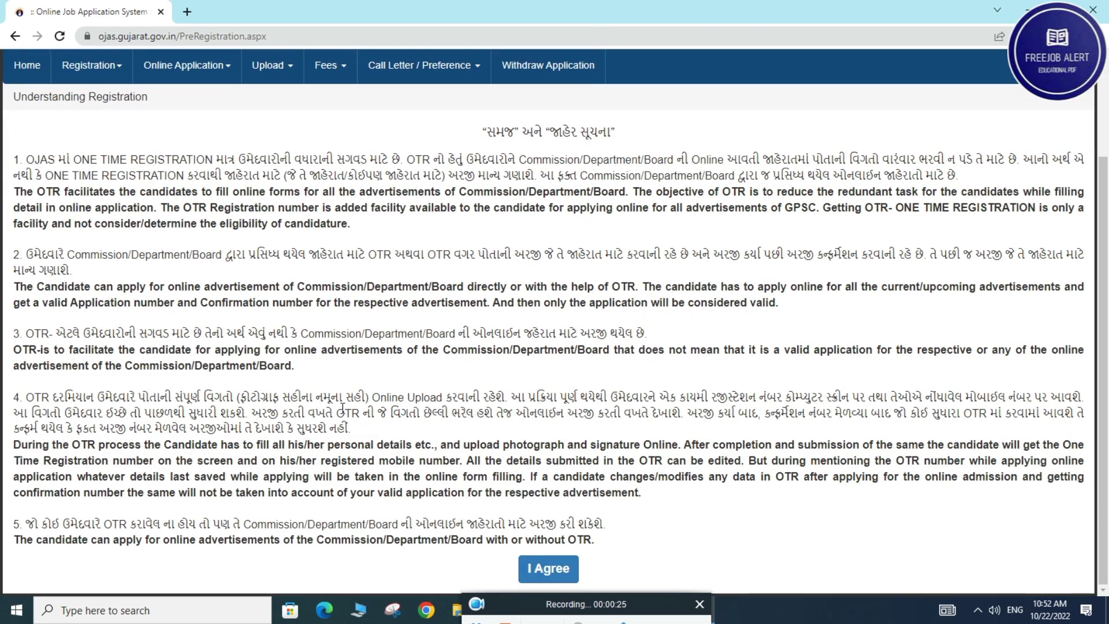
{"action": "scroll", "coordinate": [486, 495], "scroll_direction": "up", "scroll_amount": 2}
{"action": "mouse_move", "coordinate": [184, 187]}
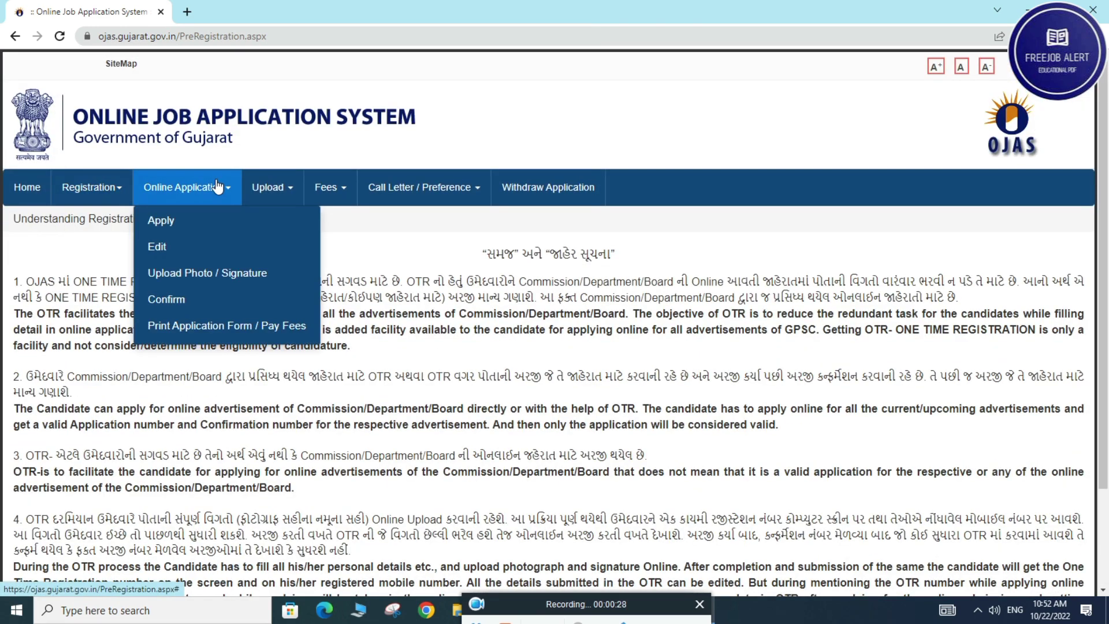
{"action": "mouse_move", "coordinate": [113, 212]}
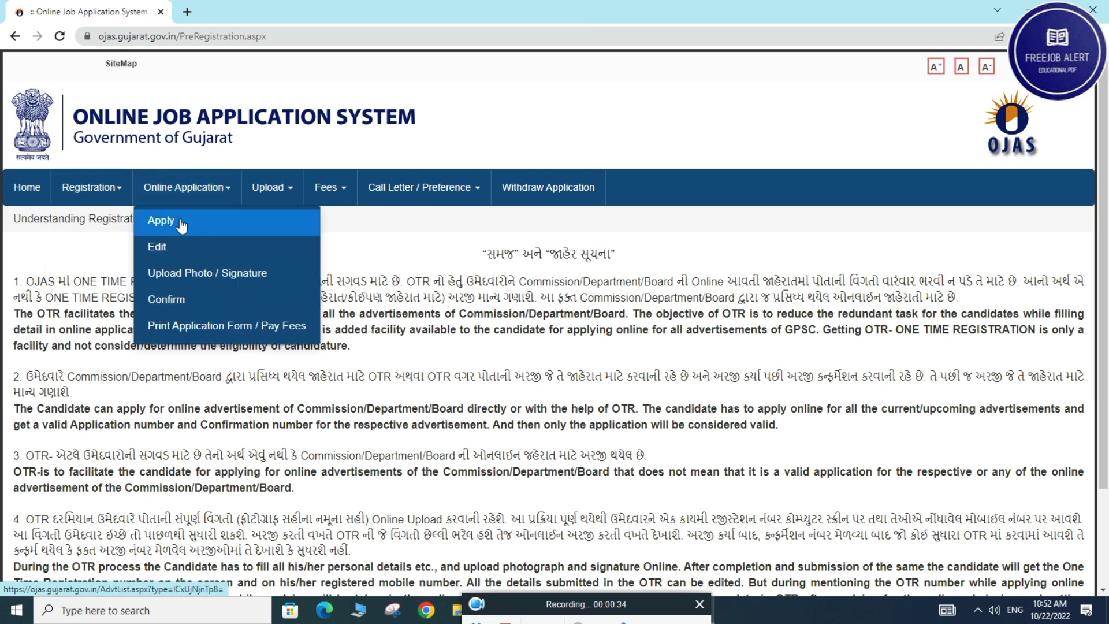
{"action": "left_click", "coordinate": [181, 225]}
{"action": "left_click", "coordinate": [387, 257]}
{"action": "left_click", "coordinate": [355, 285]}
{"action": "scroll", "coordinate": [280, 249], "scroll_direction": "down", "scroll_amount": 3}
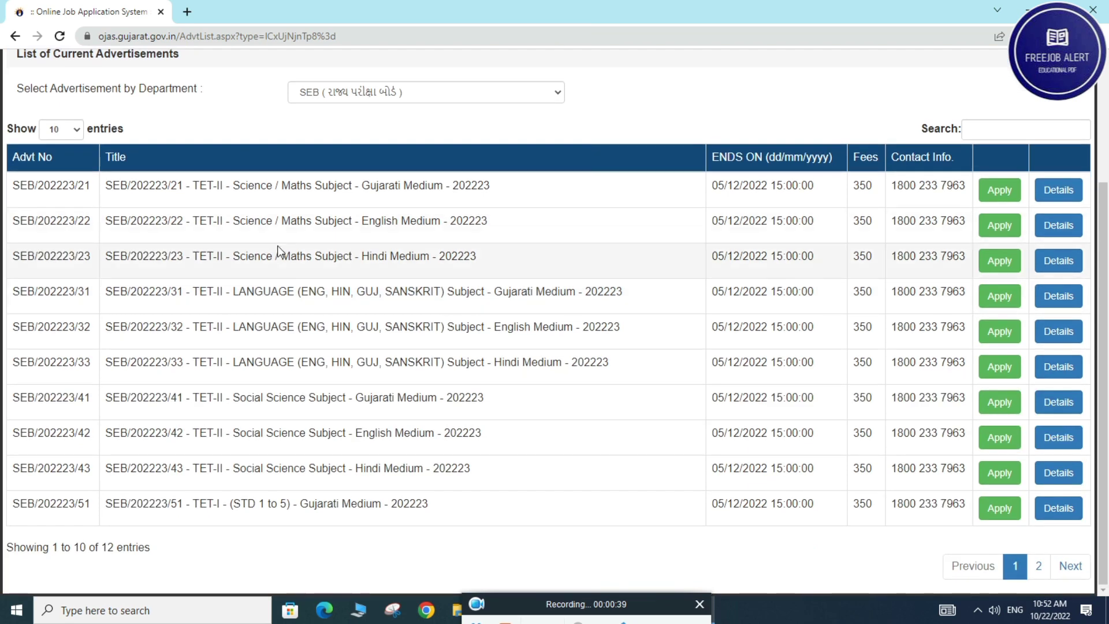
Apply for SEB/202223/21 TET-II Science / Maths Gujarati Medium and reach the registration number page
{"action": "left_click", "coordinate": [1071, 566]}
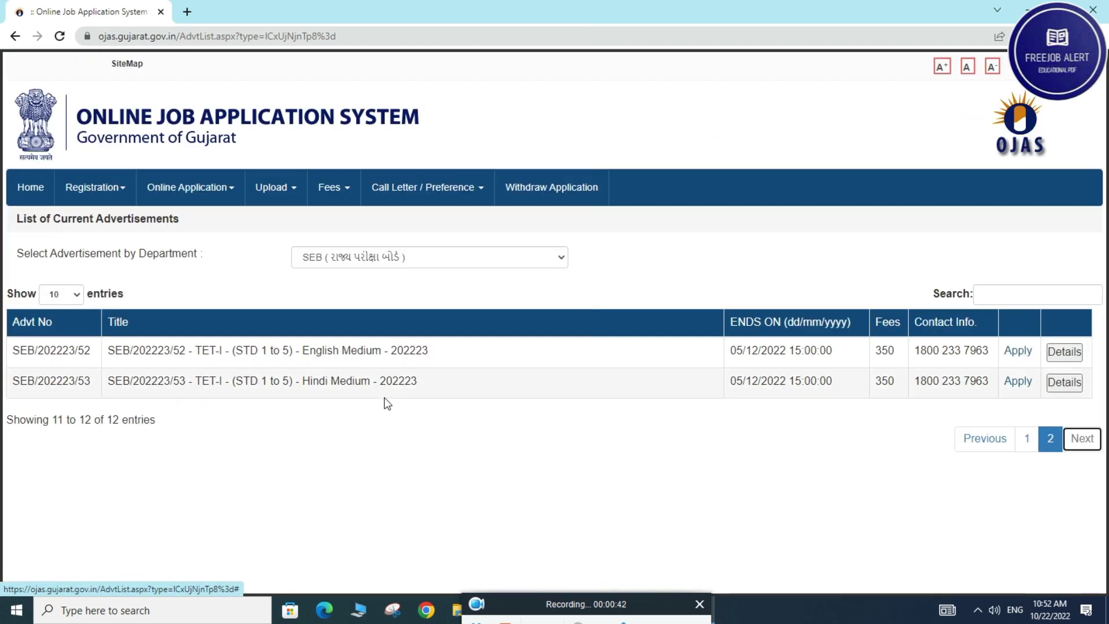
{"action": "left_click", "coordinate": [1027, 438]}
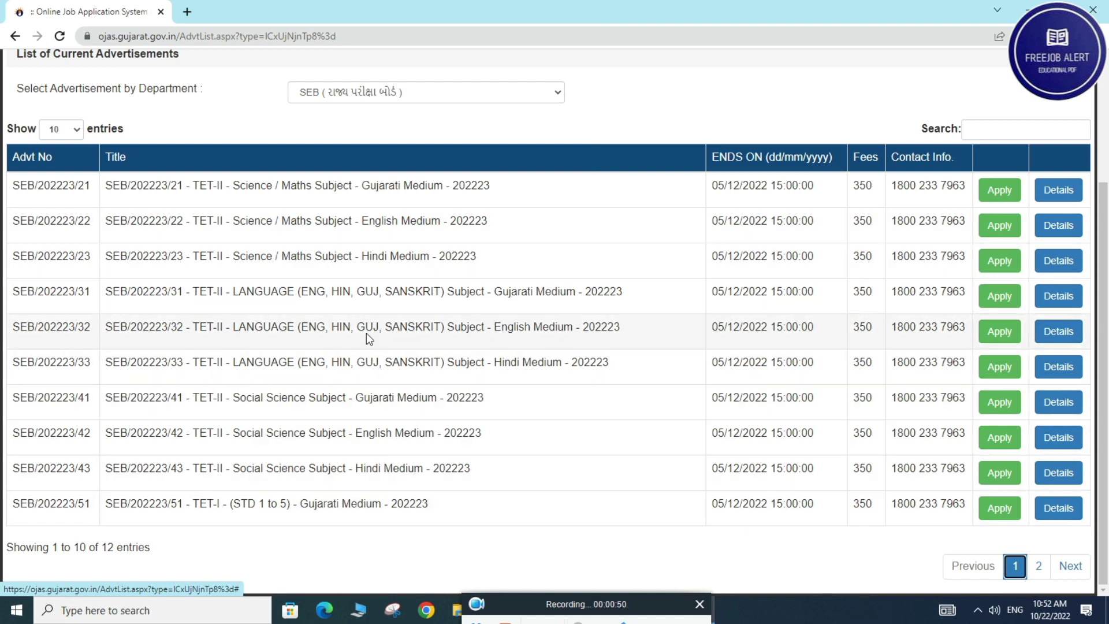
{"action": "left_click_drag", "start_coordinate": [233, 186], "coordinate": [312, 186]}
{"action": "left_click_drag", "start_coordinate": [379, 186], "coordinate": [453, 186]}
{"action": "left_click", "coordinate": [999, 190]}
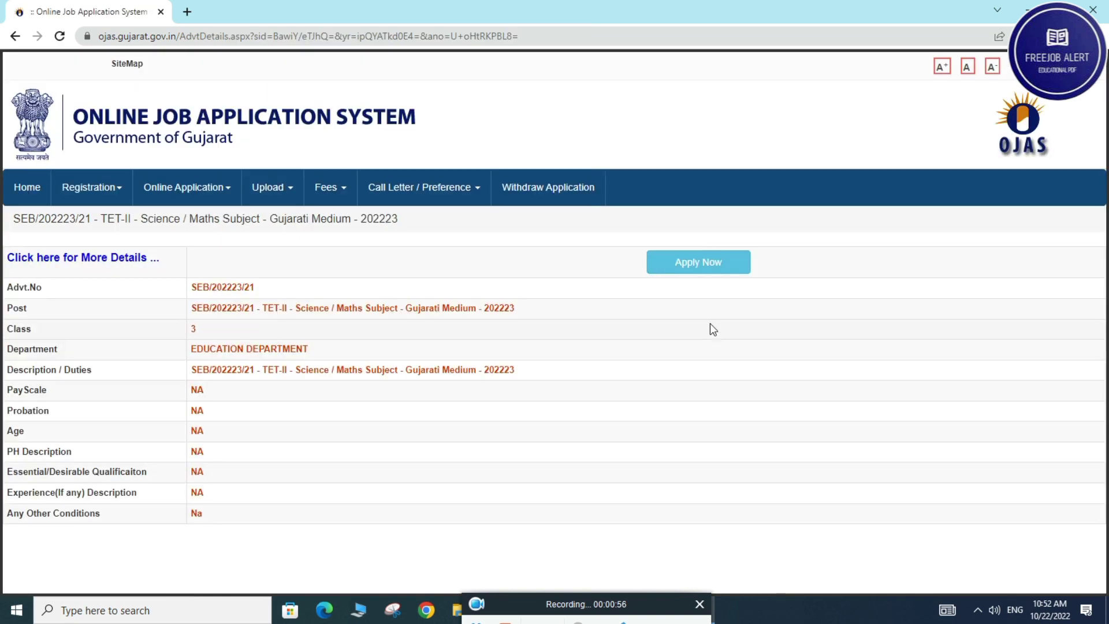
{"action": "left_click", "coordinate": [700, 262]}
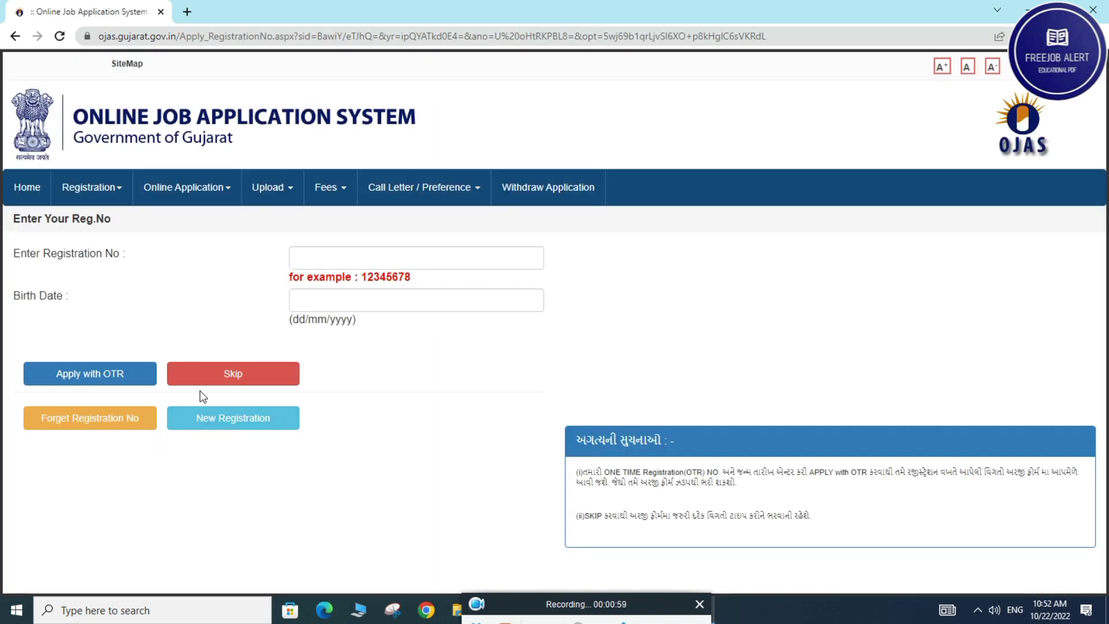
{"action": "left_click", "coordinate": [358, 260]}
{"action": "left_click", "coordinate": [322, 297]}
{"action": "left_click", "coordinate": [399, 258]}
{"action": "left_click", "coordinate": [362, 440]}
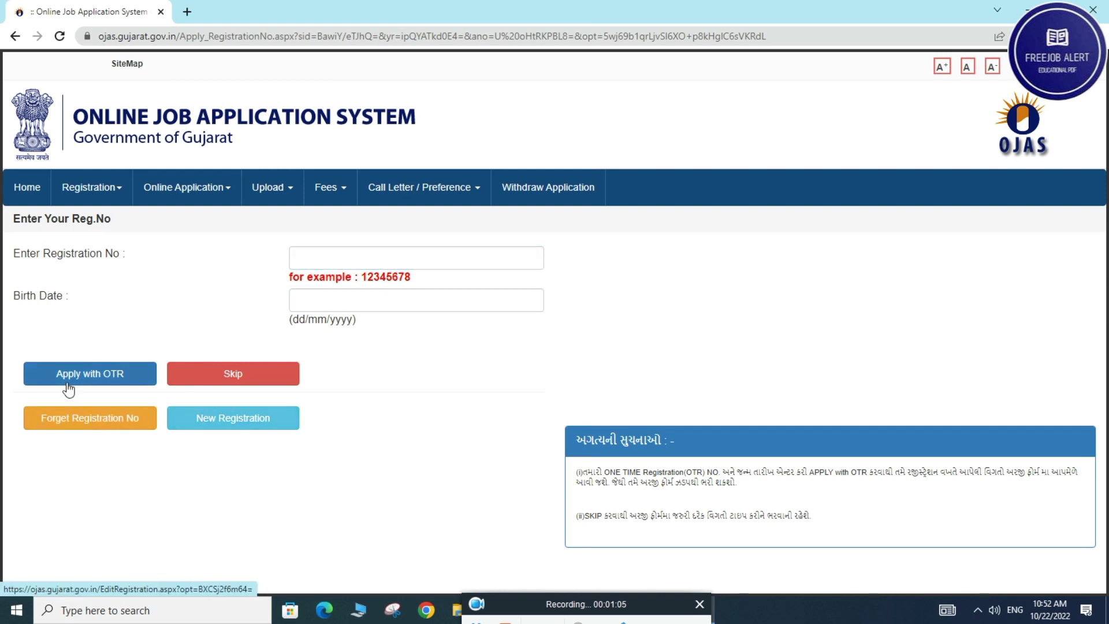
Skip OTR to reach the application form and set the title to Ms
{"action": "left_click", "coordinate": [234, 386]}
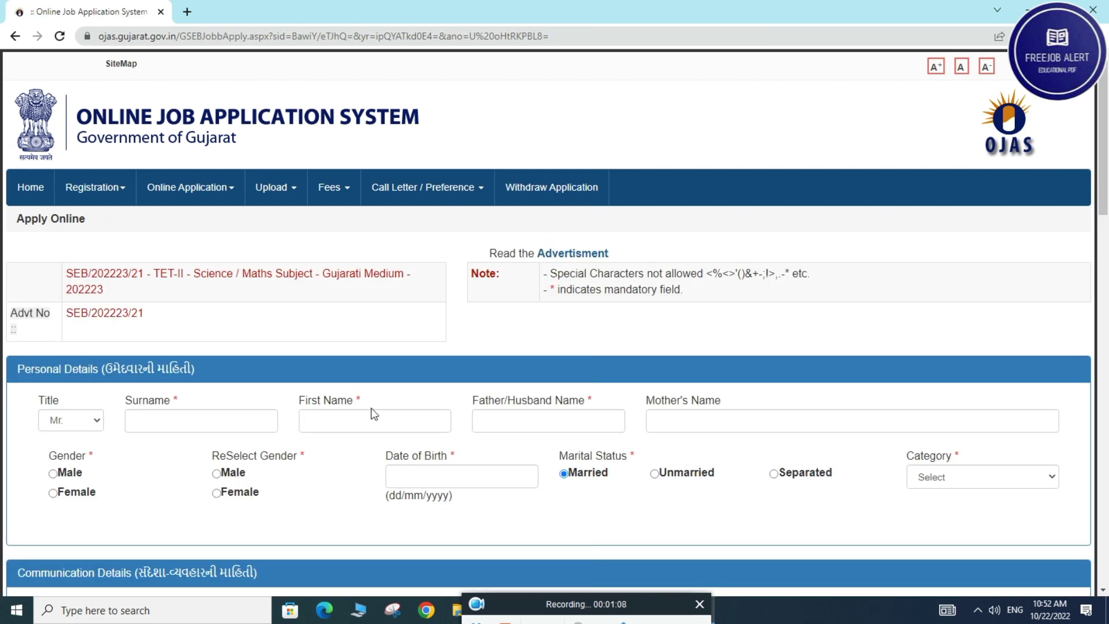
{"action": "scroll", "coordinate": [397, 391], "scroll_direction": "down", "scroll_amount": 1}
{"action": "scroll", "coordinate": [398, 396], "scroll_direction": "down", "scroll_amount": 1}
{"action": "left_click", "coordinate": [80, 284]}
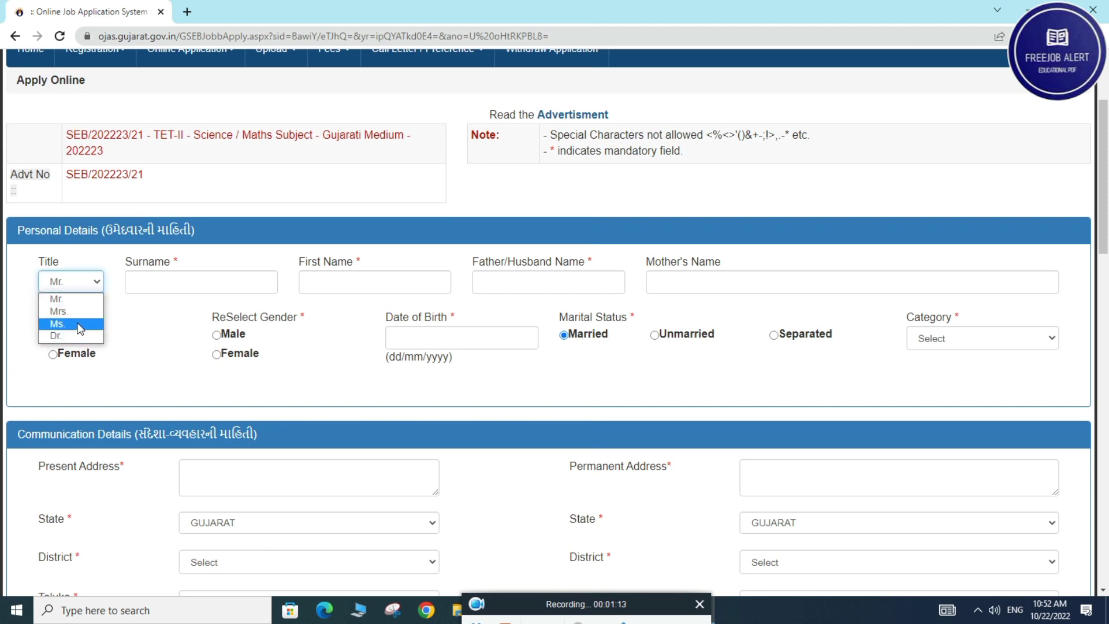
{"action": "left_click", "coordinate": [80, 325]}
Enter the applicant's surname, first name, father's name and mother's name
{"action": "left_click", "coordinate": [151, 283]}
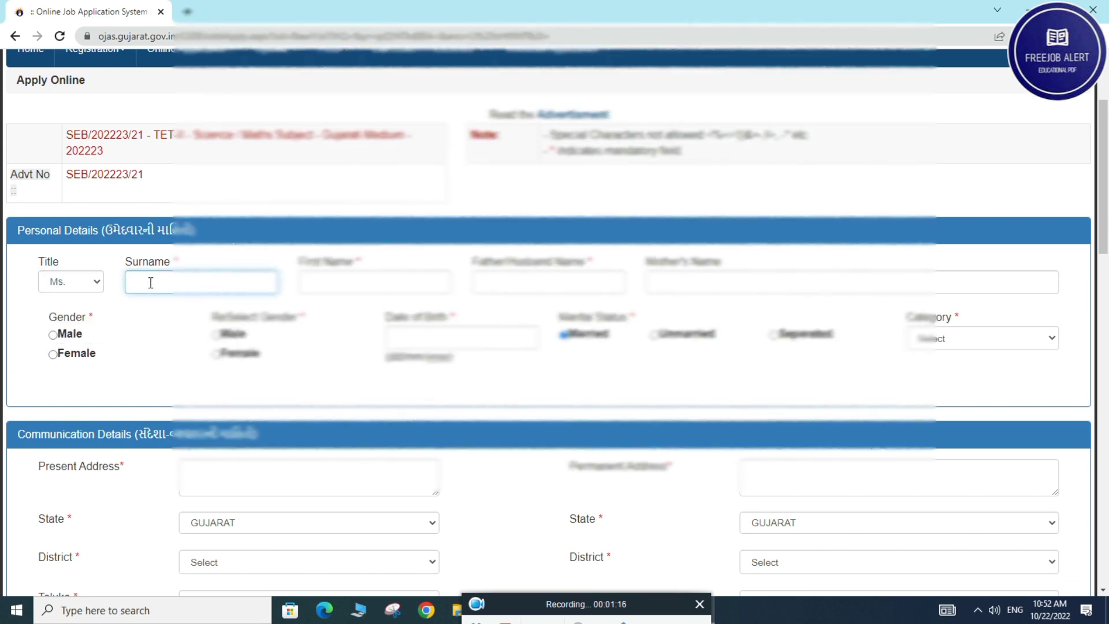
{"action": "key", "text": "BackSpace"}
{"action": "key", "text": "BackSpace"}
{"action": "key", "text": "BackSpace"}
{"action": "key", "text": "Tab"}
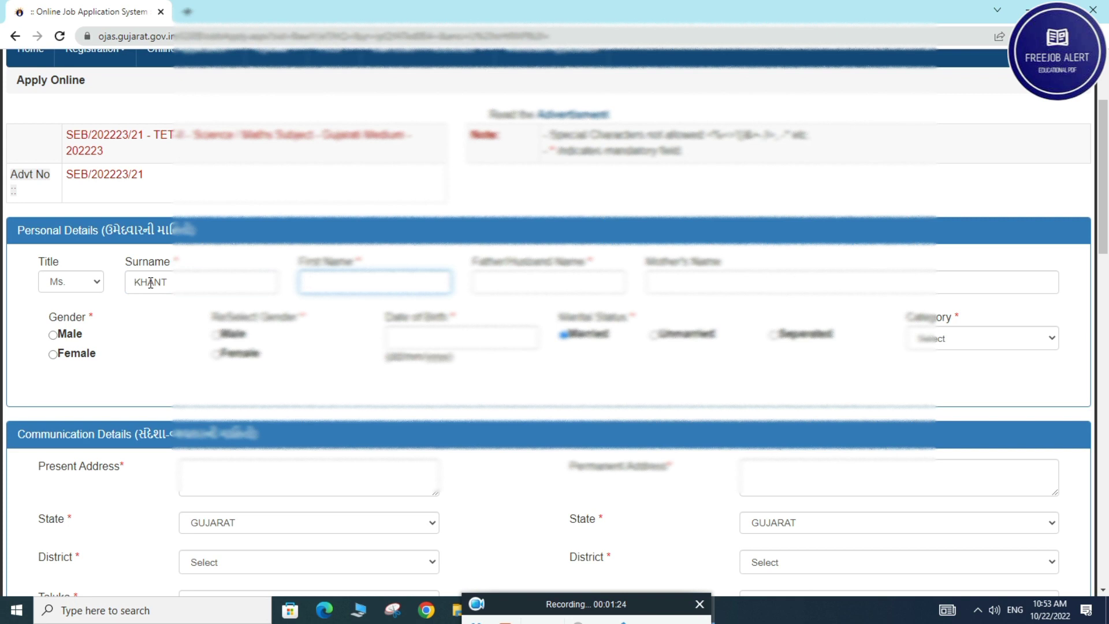
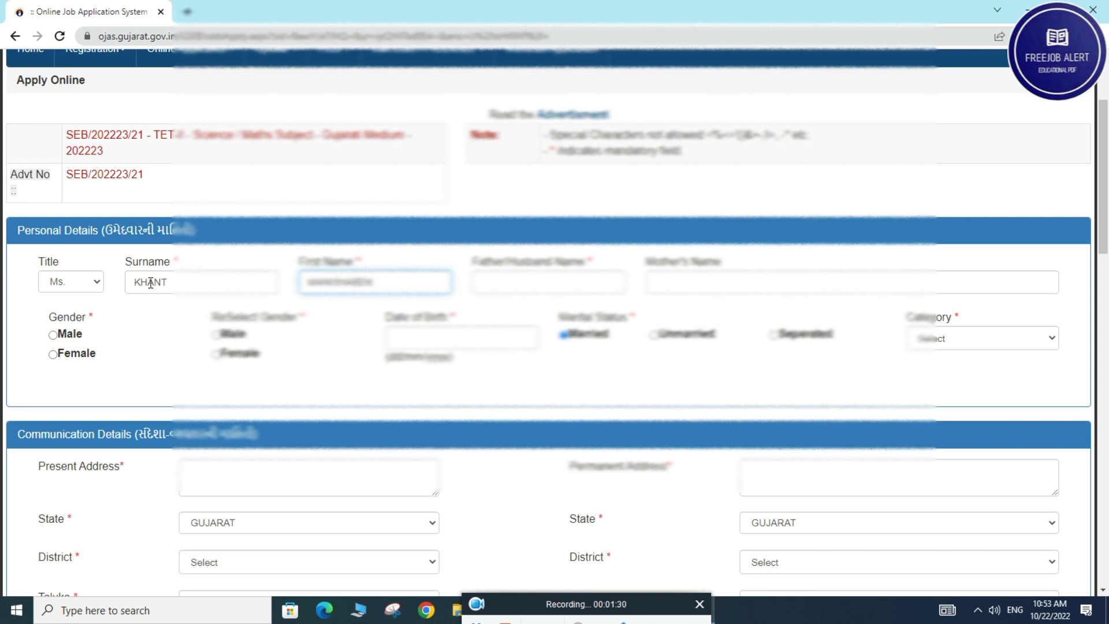
{"action": "left_click", "coordinate": [511, 285]}
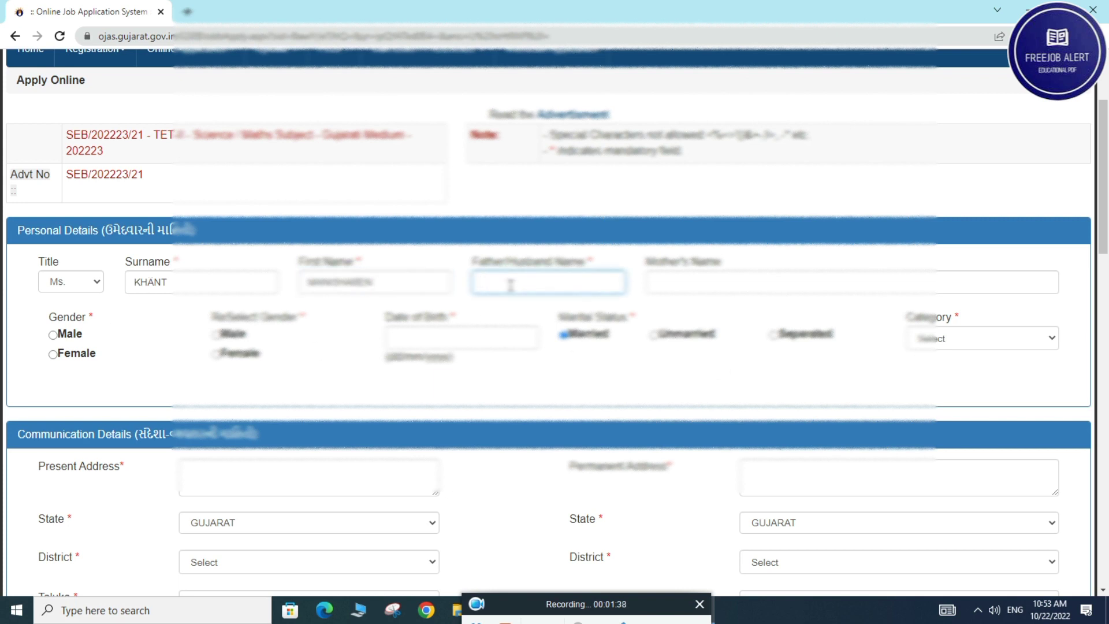
{"action": "scroll", "coordinate": [578, 312], "scroll_direction": "up", "scroll_amount": 1}
{"action": "left_click", "coordinate": [689, 349]}
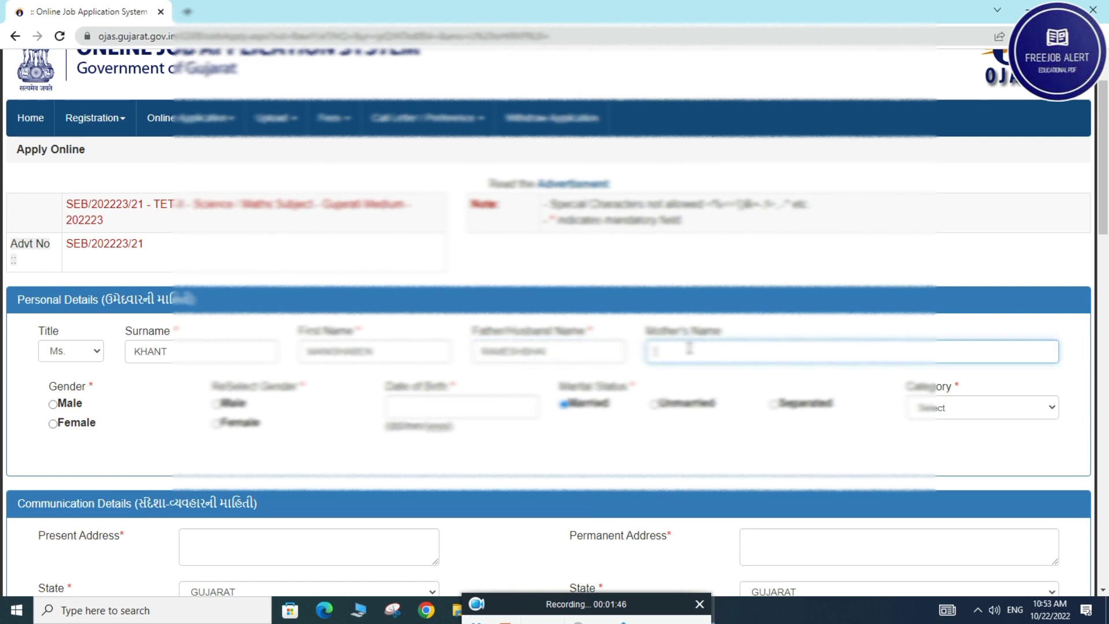
Set gender Female, enter the birth date, marital status Unmarried and category General
{"action": "scroll", "coordinate": [689, 348], "scroll_direction": "down", "scroll_amount": 2}
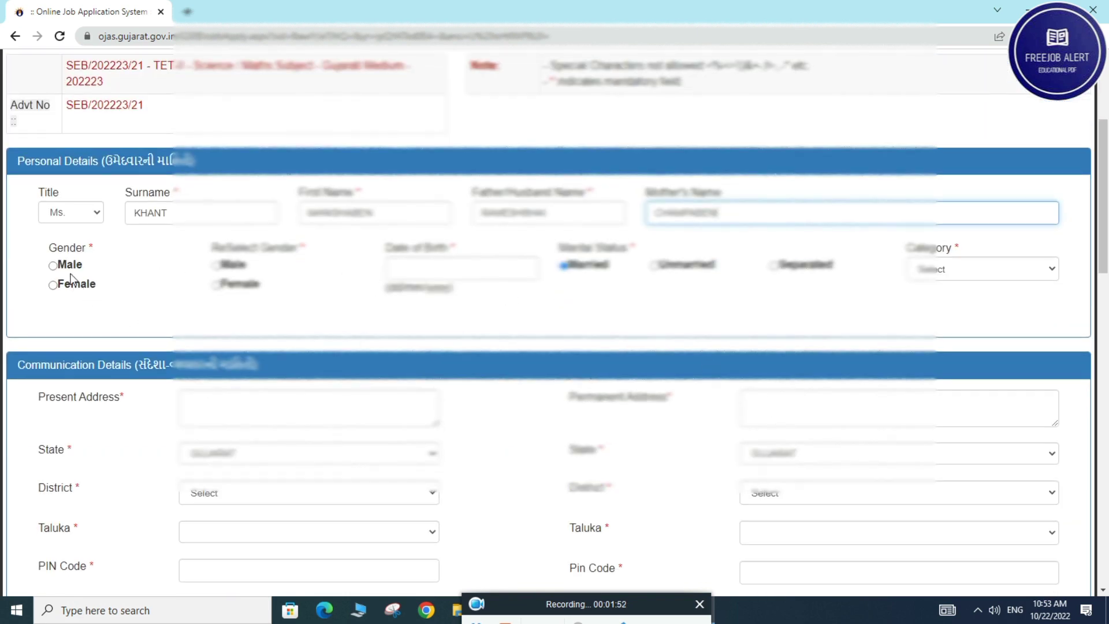
{"action": "left_click", "coordinate": [217, 284]}
{"action": "left_click", "coordinate": [53, 284]}
{"action": "left_click", "coordinate": [435, 278]}
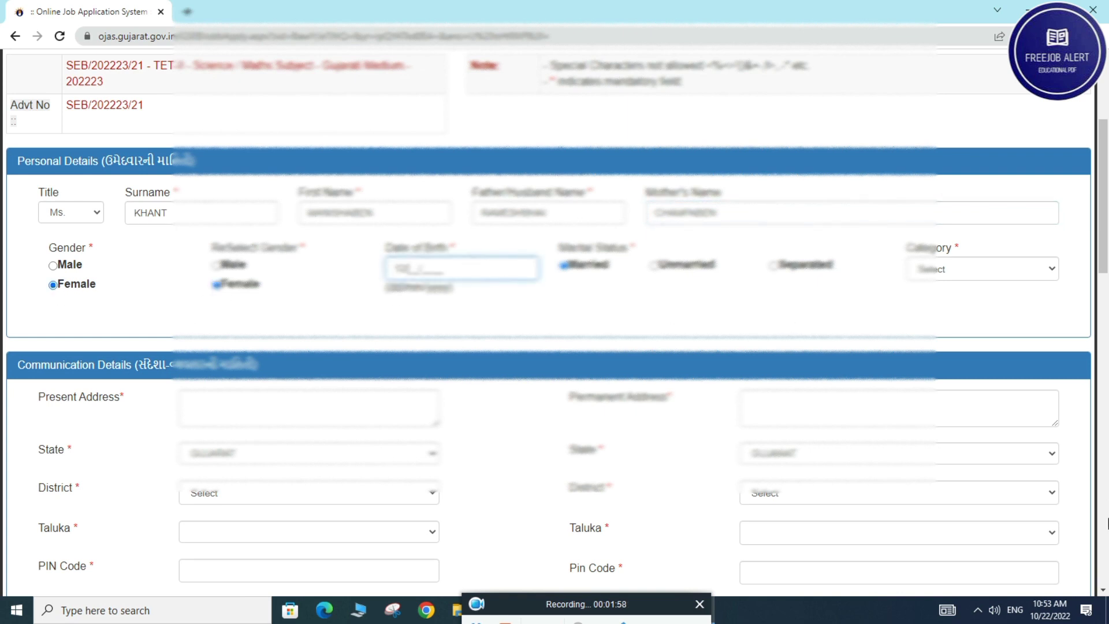
{"action": "left_click", "coordinate": [664, 276]}
{"action": "left_click", "coordinate": [655, 264]}
{"action": "left_click", "coordinate": [982, 269]}
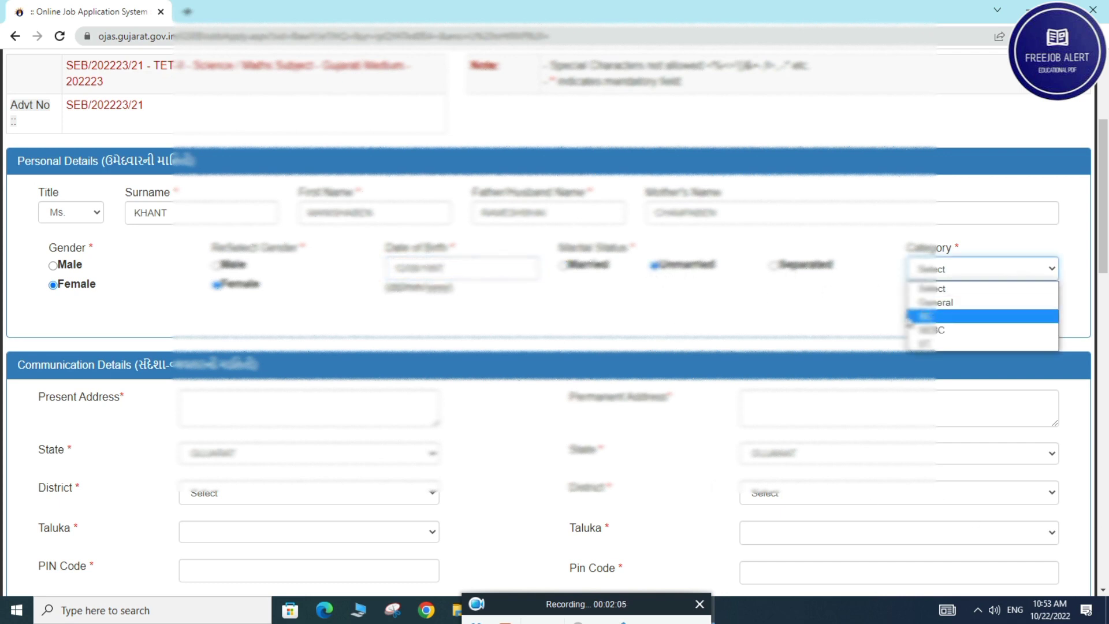
{"action": "left_click", "coordinate": [947, 303]}
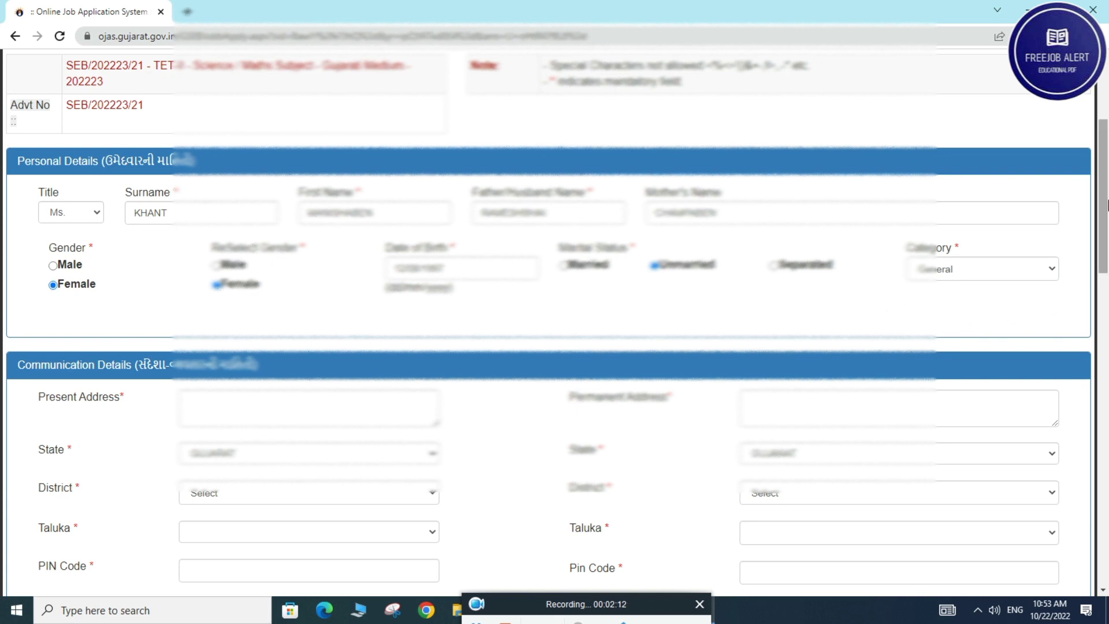
{"action": "scroll", "coordinate": [881, 321], "scroll_direction": "down", "scroll_amount": 3}
Enter the applicant's present address and copy it into the permanent address
{"action": "left_click", "coordinate": [189, 219]}
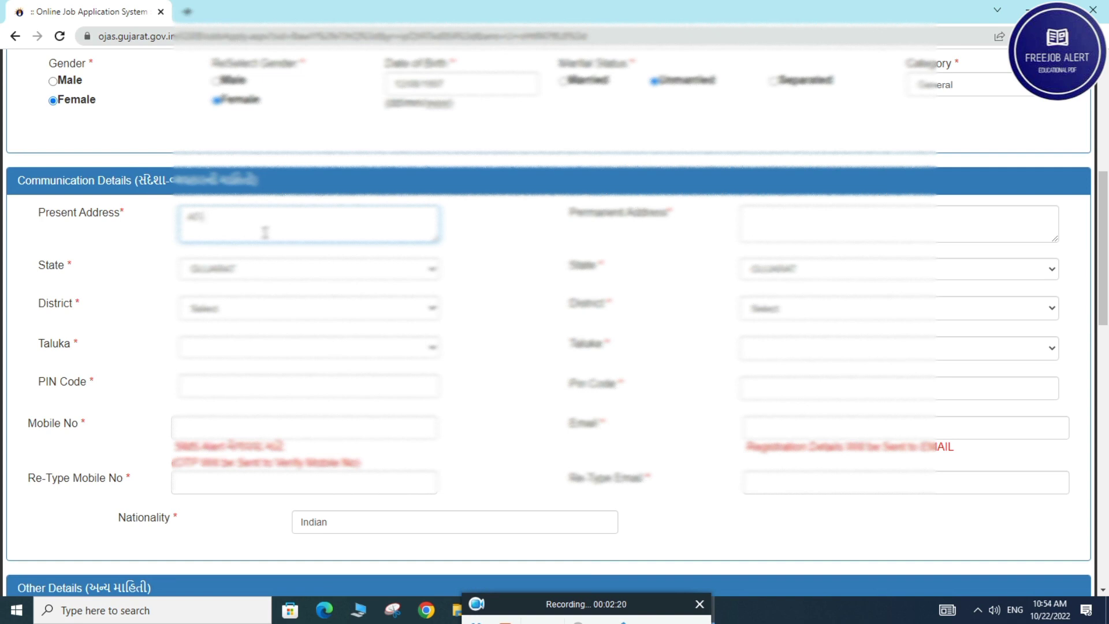
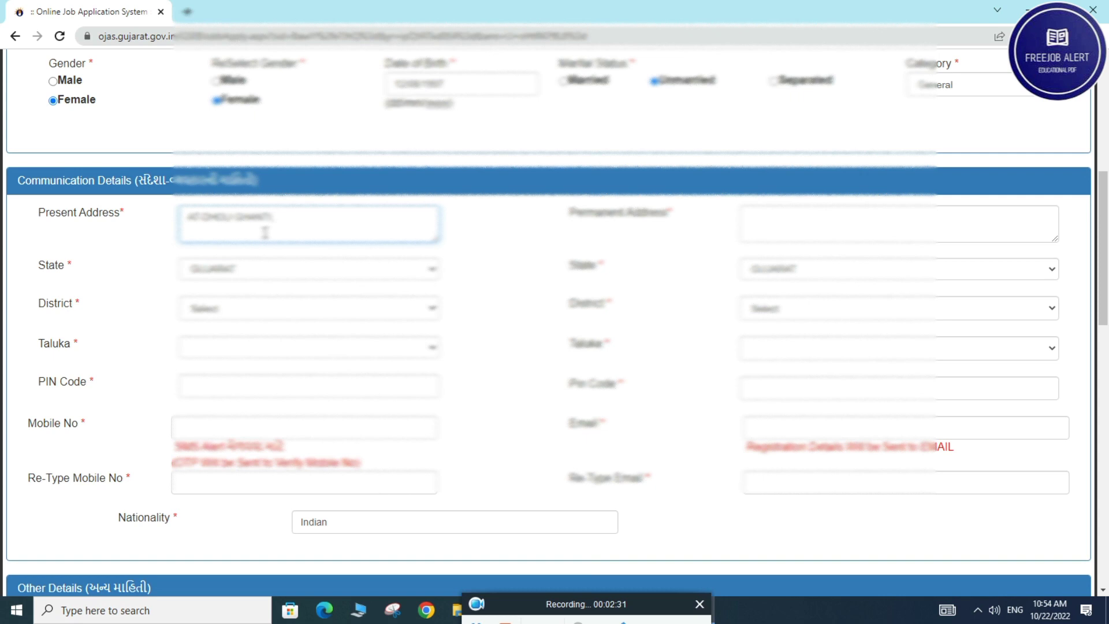
{"action": "left_click", "coordinate": [274, 220]}
{"action": "type", "text": "(B)"}
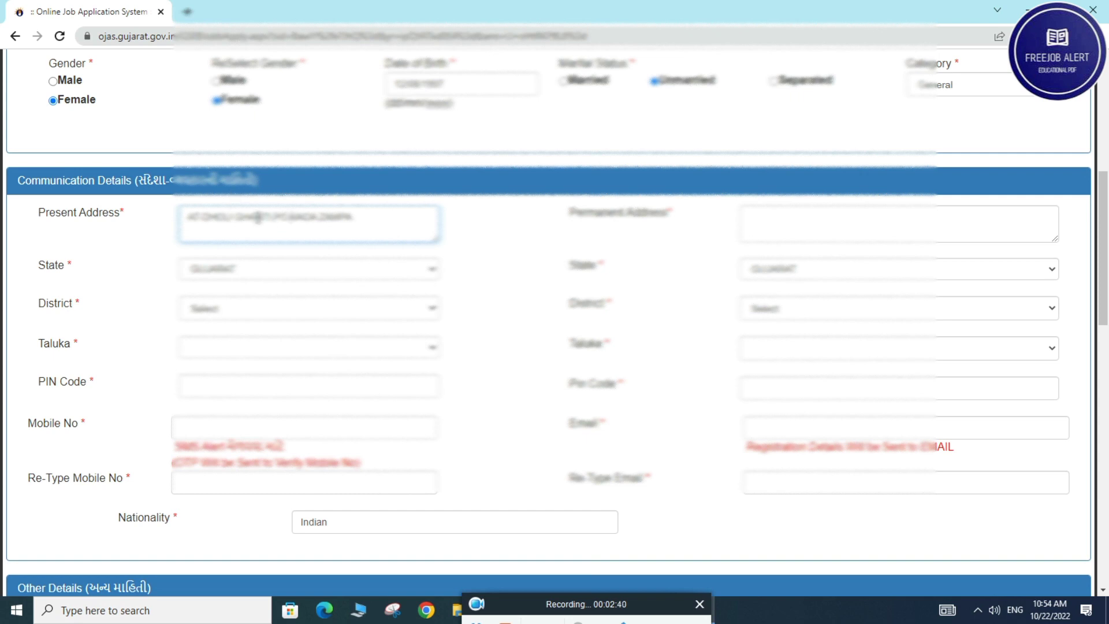
{"action": "triple_click", "coordinate": [255, 218]}
{"action": "right_click", "coordinate": [252, 223]}
{"action": "left_click", "coordinate": [283, 270]}
{"action": "left_click", "coordinate": [820, 225]}
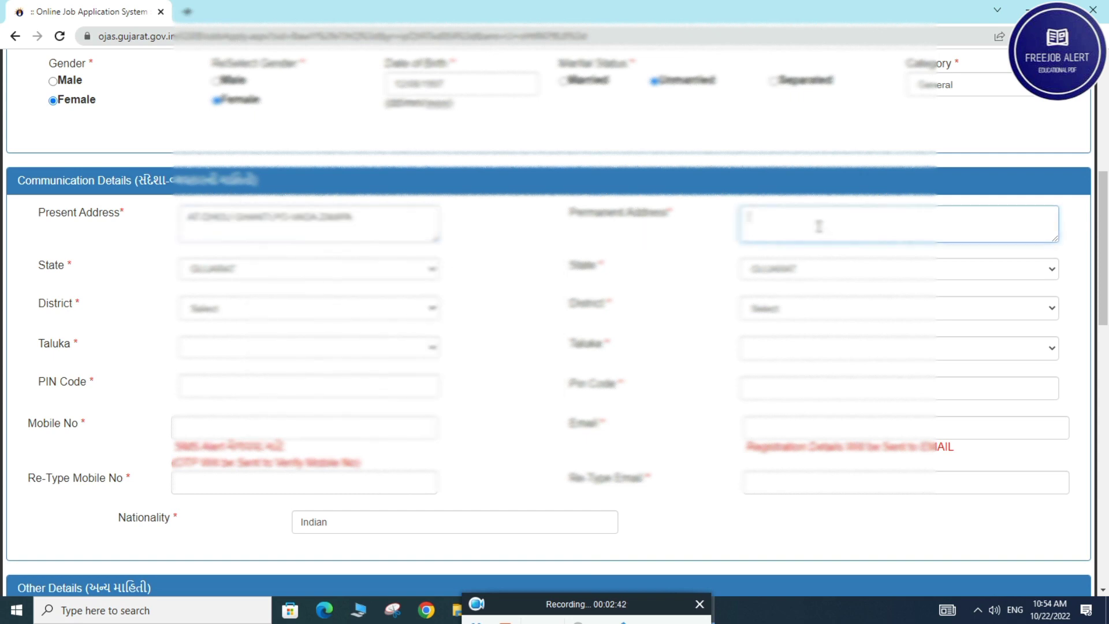
{"action": "key", "text": "ctrl+v"}
Choose the same district and taluka for both present and permanent addresses
{"action": "left_click", "coordinate": [242, 308]}
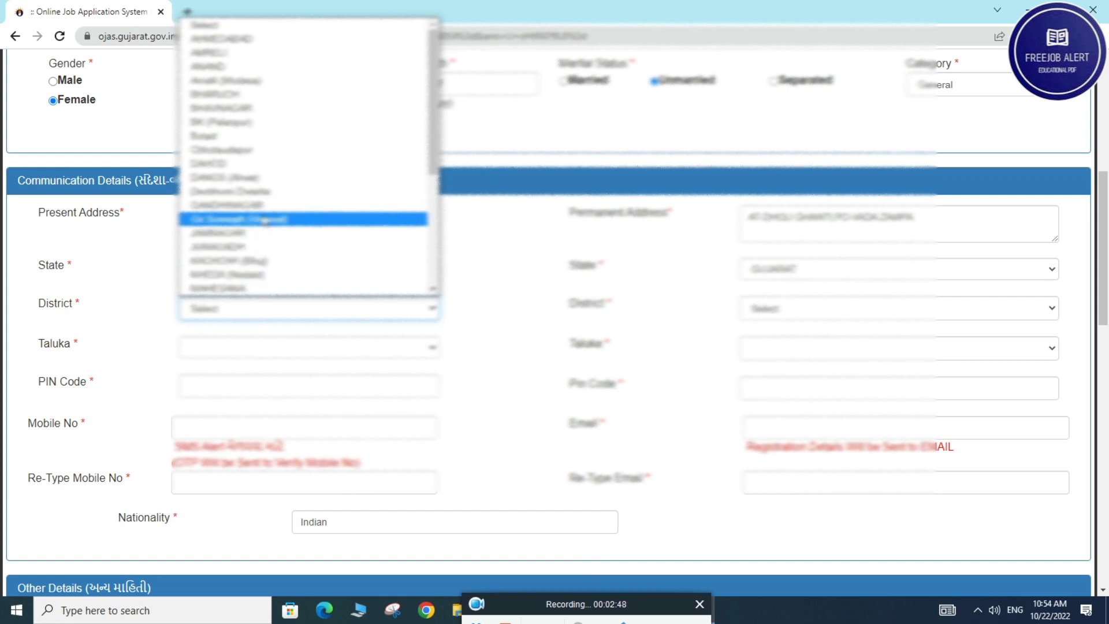
{"action": "scroll", "coordinate": [273, 218], "scroll_direction": "down", "scroll_amount": 3}
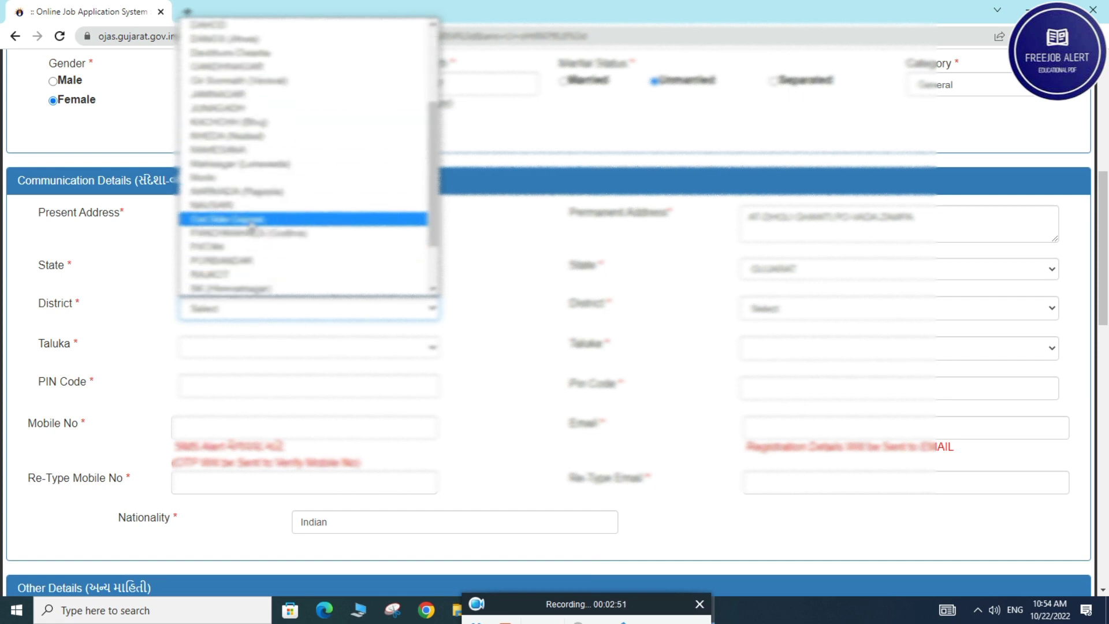
{"action": "left_click", "coordinate": [248, 167]}
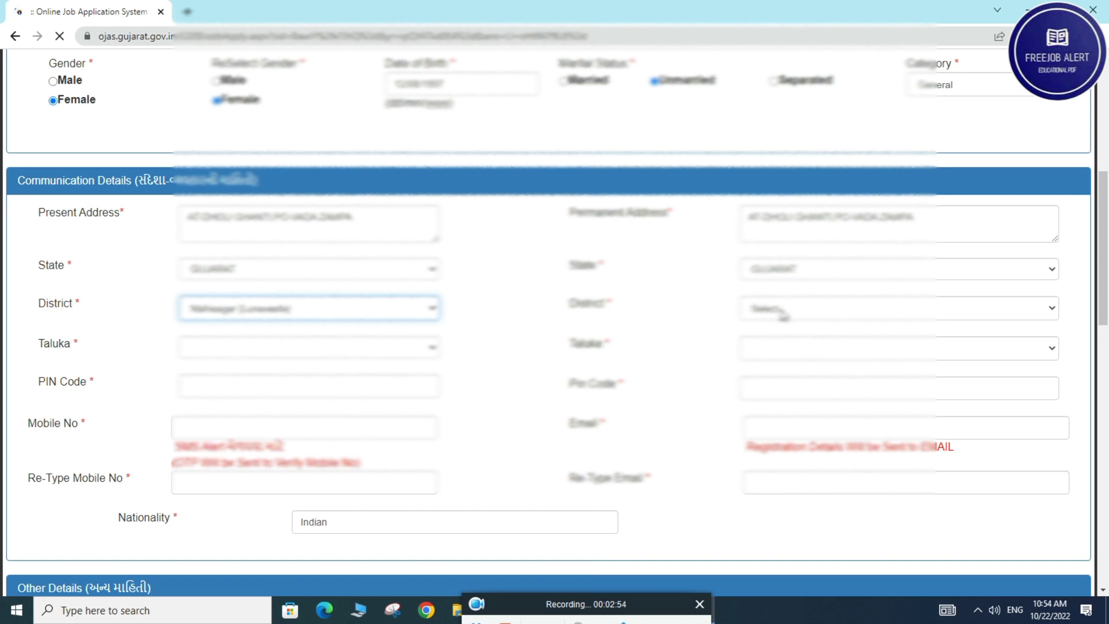
{"action": "left_click", "coordinate": [770, 301]}
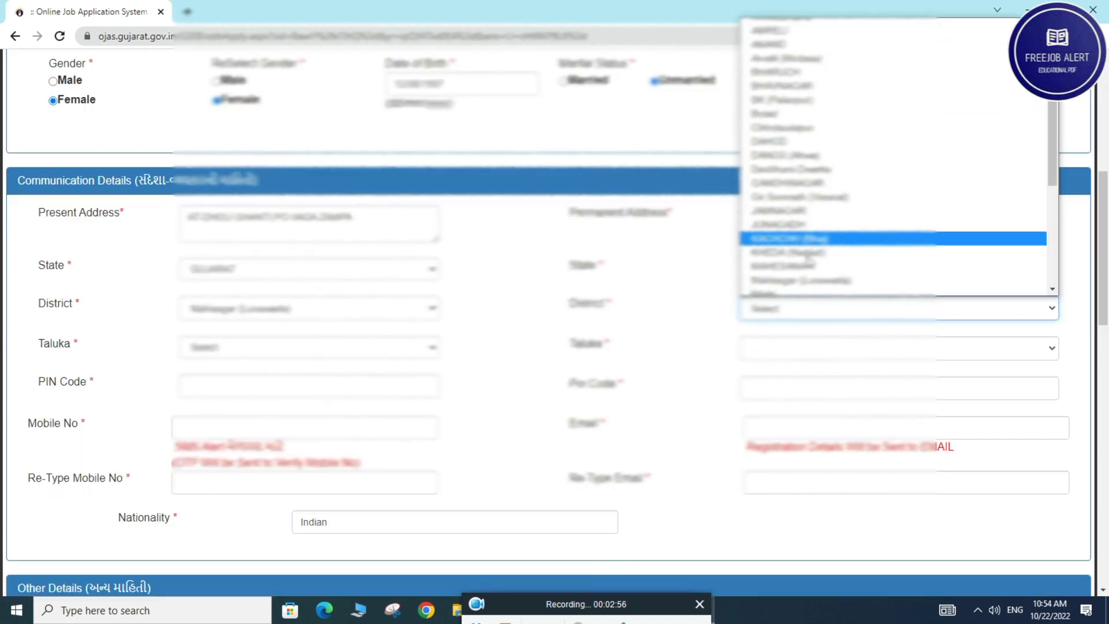
{"action": "left_click", "coordinate": [812, 166]}
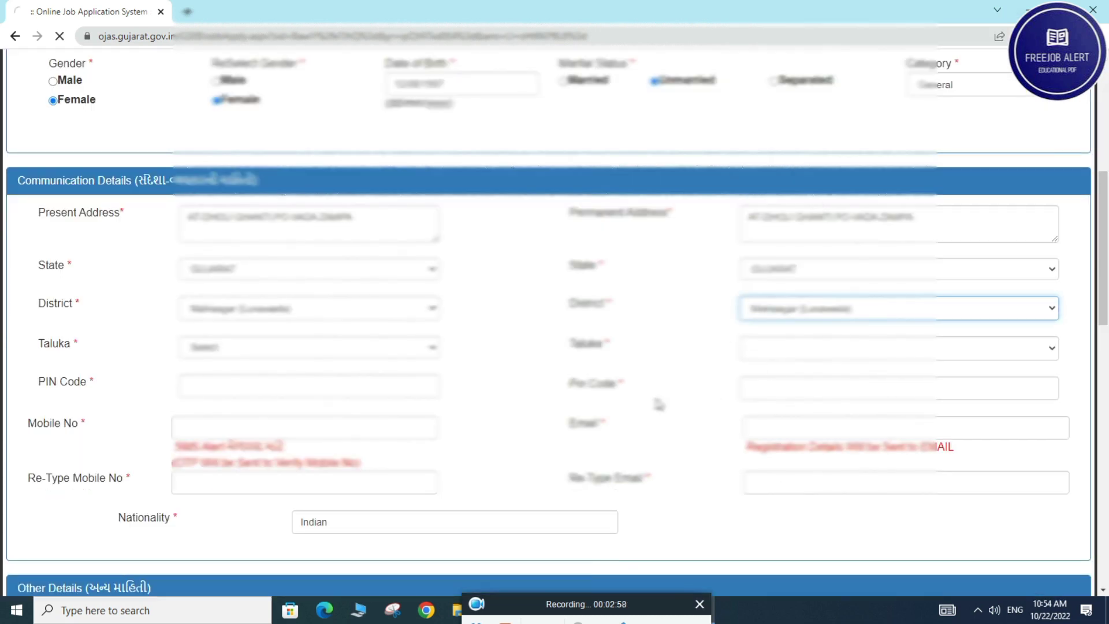
{"action": "left_click", "coordinate": [221, 346]}
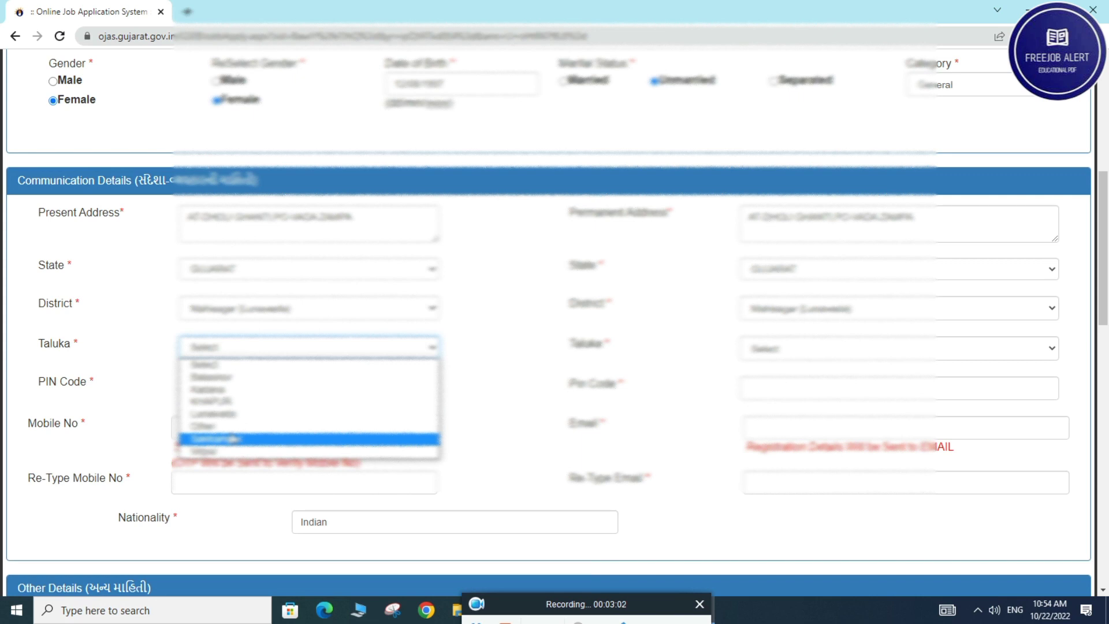
{"action": "left_click", "coordinate": [226, 390]}
{"action": "left_click", "coordinate": [788, 349]}
{"action": "left_click", "coordinate": [774, 396]}
Enter the same PIN code for both addresses
{"action": "left_click", "coordinate": [254, 387]}
{"action": "type", "text": "389250"}
{"action": "left_click", "coordinate": [770, 394]}
{"action": "type", "text": "389250"}
{"action": "scroll", "coordinate": [372, 332], "scroll_direction": "down", "scroll_amount": 1}
Enter the applicant's mobile number and e-mail address
{"action": "left_click", "coordinate": [248, 353]}
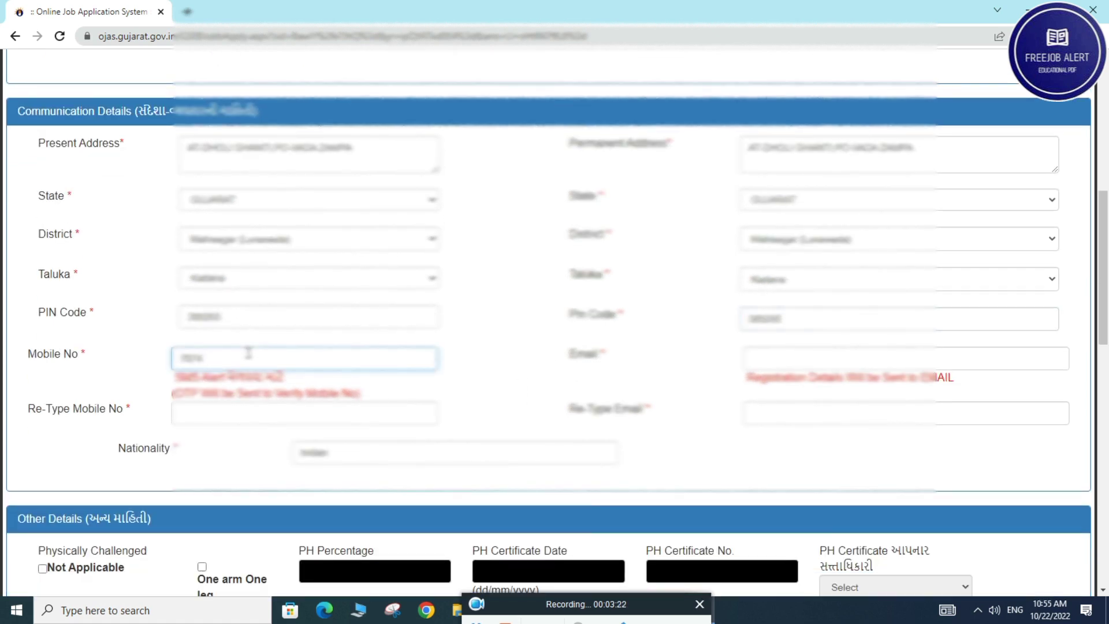
{"action": "left_click", "coordinate": [756, 359]}
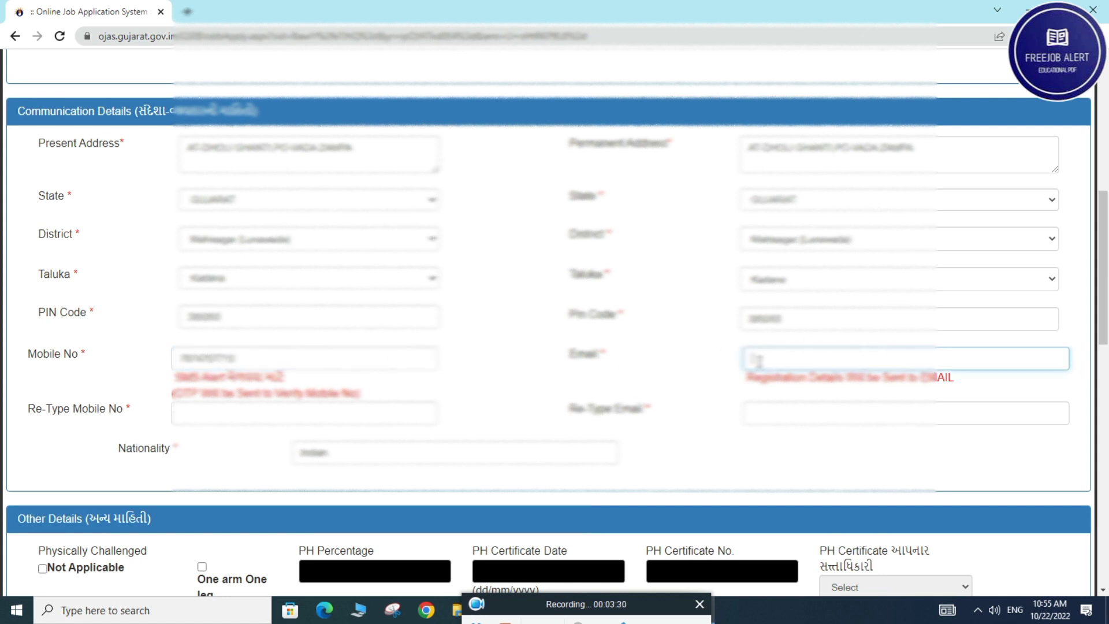
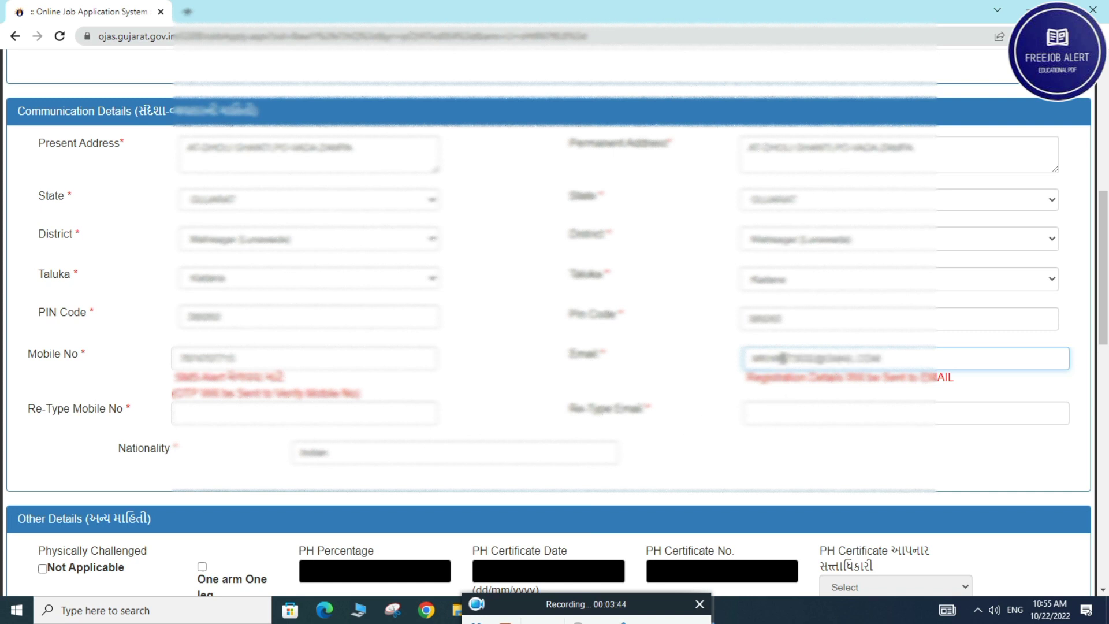
Retype the e-mail address and mobile number in their confirmation fields
{"action": "key", "text": "ctrl+a"}
{"action": "left_click", "coordinate": [803, 411]}
{"action": "key", "text": "ctrl+v"}
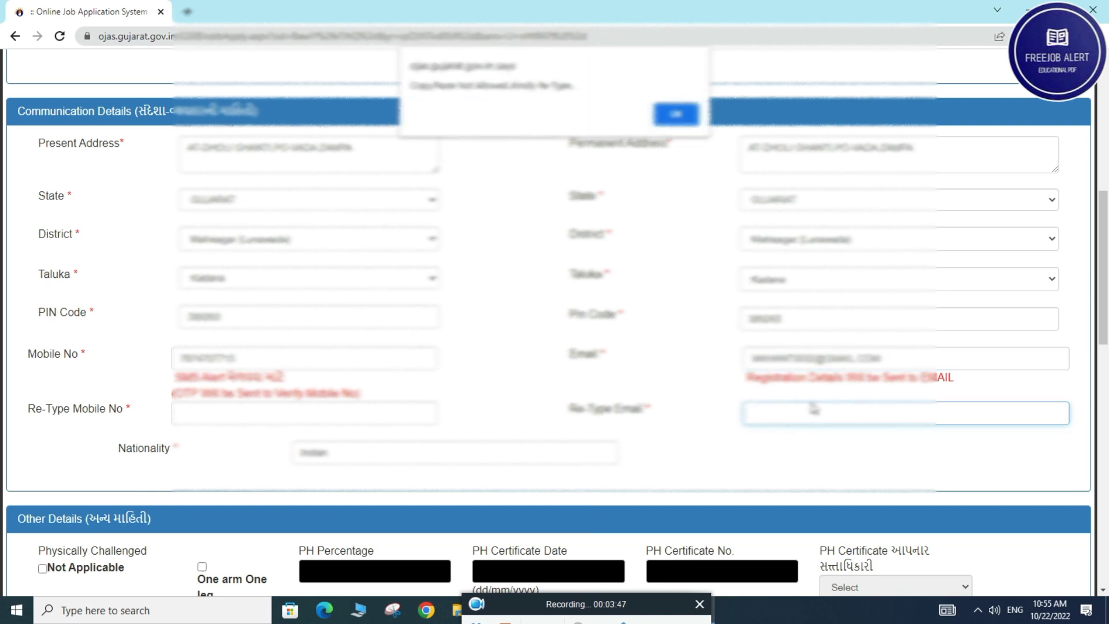
{"action": "key", "text": "Return"}
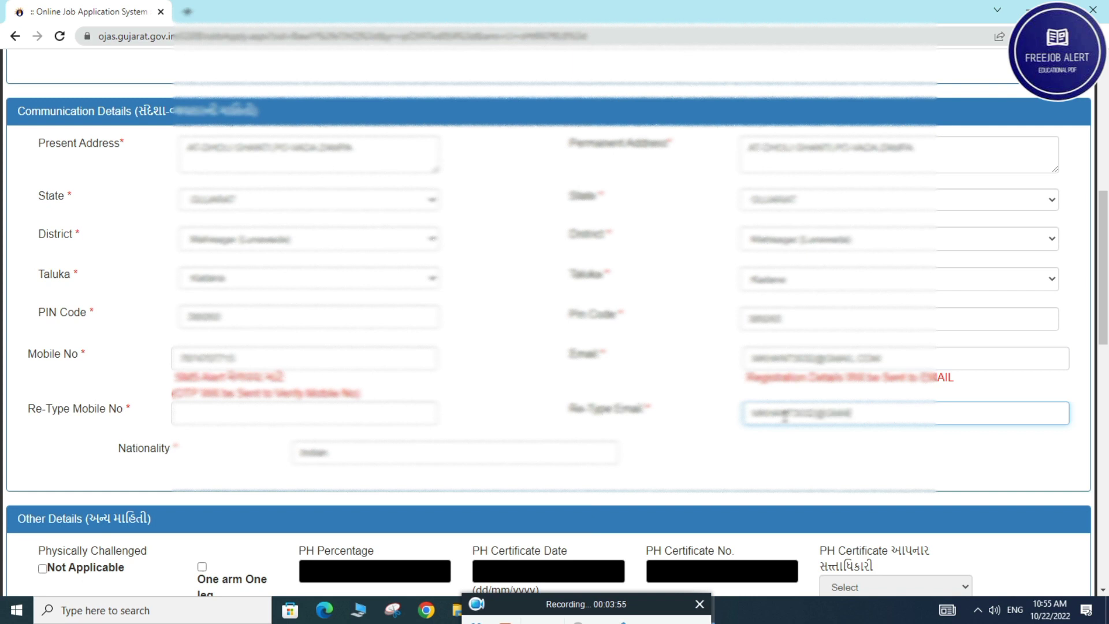
{"action": "scroll", "coordinate": [312, 490], "scroll_direction": "up", "scroll_amount": 1}
{"action": "left_click", "coordinate": [257, 483]}
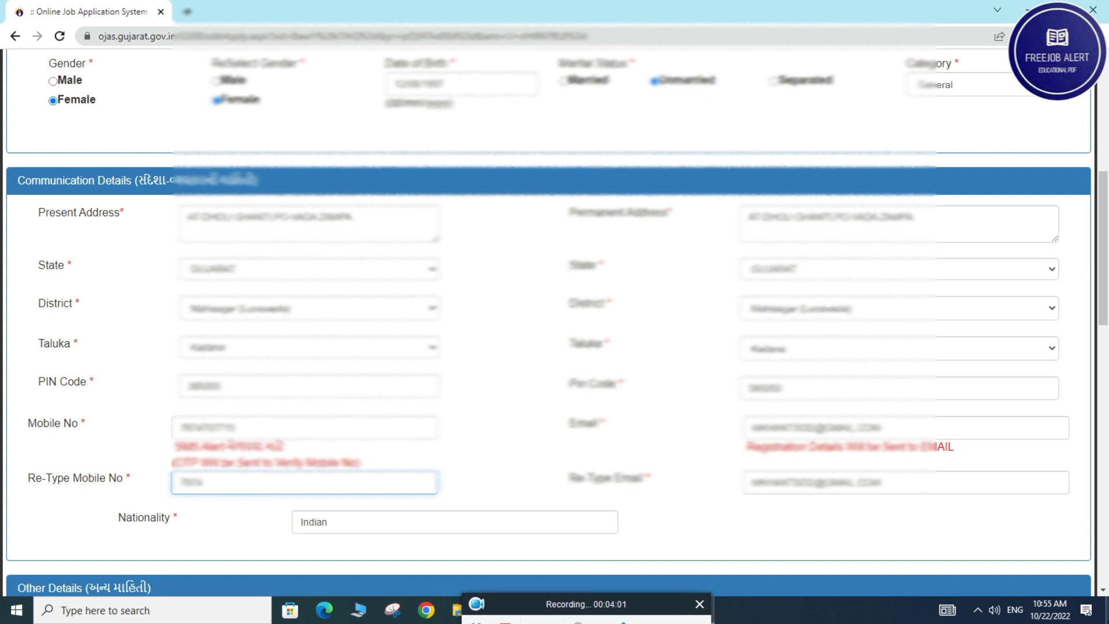
{"action": "scroll", "coordinate": [612, 457], "scroll_direction": "down", "scroll_amount": 2}
Tick 'Not Applicable' for Physically Challenged in the Other Details section
{"action": "left_click", "coordinate": [578, 317]}
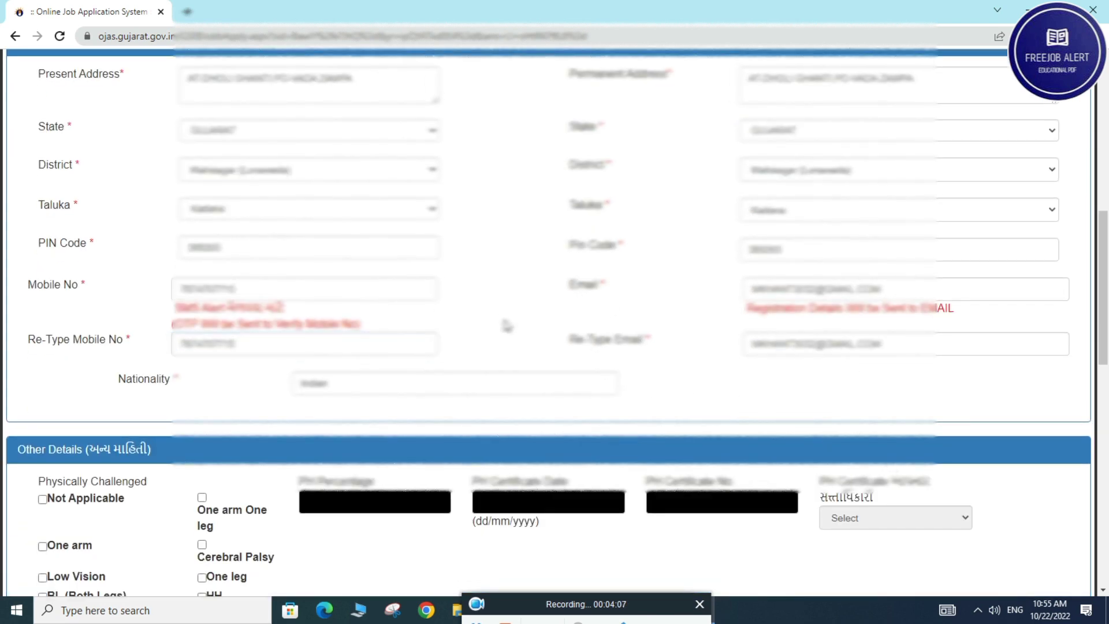
{"action": "scroll", "coordinate": [568, 381], "scroll_direction": "down", "scroll_amount": 1}
{"action": "scroll", "coordinate": [568, 381], "scroll_direction": "down", "scroll_amount": 1}
{"action": "scroll", "coordinate": [124, 404], "scroll_direction": "down", "scroll_amount": 1}
{"action": "left_click", "coordinate": [43, 292]}
{"action": "scroll", "coordinate": [441, 359], "scroll_direction": "down", "scroll_amount": 3}
{"action": "scroll", "coordinate": [441, 360], "scroll_direction": "up", "scroll_amount": 3}
{"action": "scroll", "coordinate": [404, 405], "scroll_direction": "down", "scroll_amount": 4}
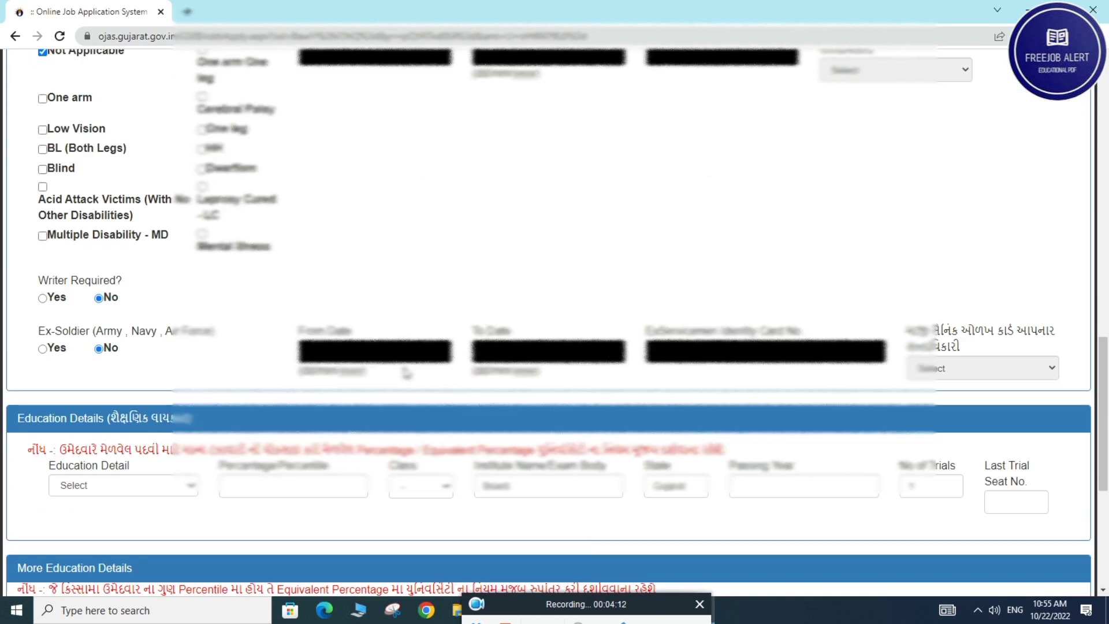
{"action": "scroll", "coordinate": [347, 289], "scroll_direction": "up", "scroll_amount": 3}
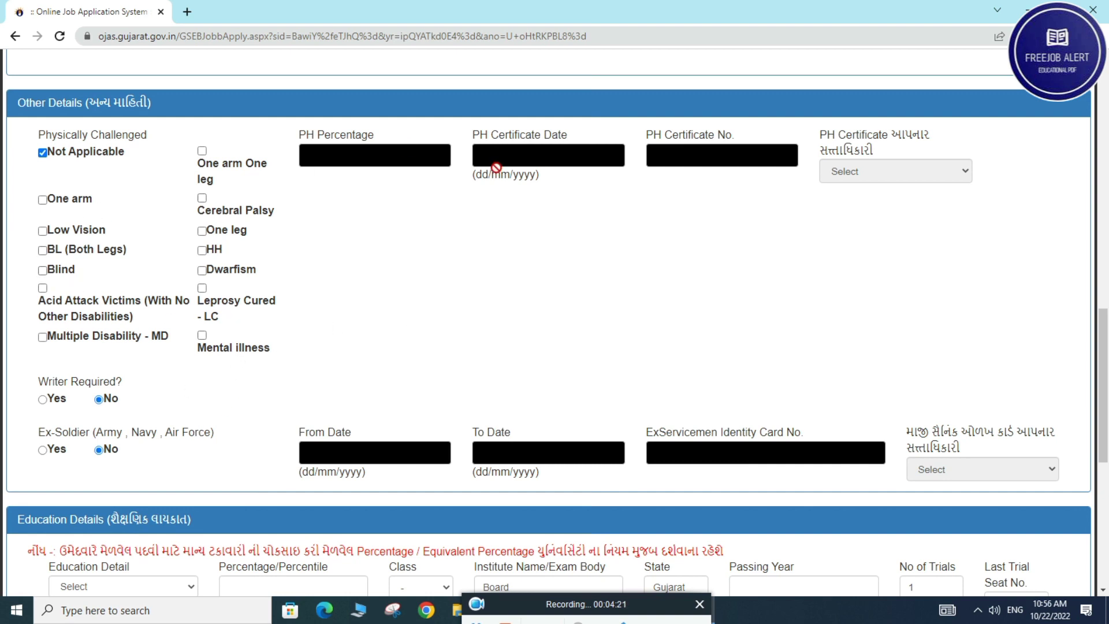
{"action": "scroll", "coordinate": [555, 308], "scroll_direction": "down", "scroll_amount": 4}
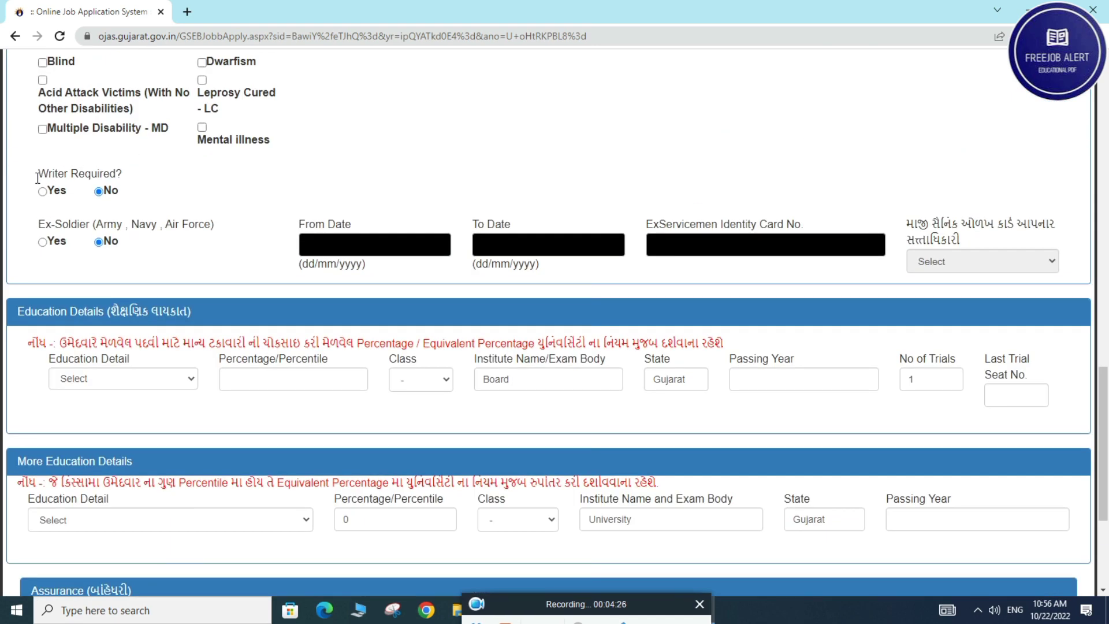
Set the education row to B.Sc. with Any Main Subject, 65.02 percent, First class
{"action": "scroll", "coordinate": [69, 208], "scroll_direction": "down", "scroll_amount": 3}
{"action": "left_click", "coordinate": [110, 239]}
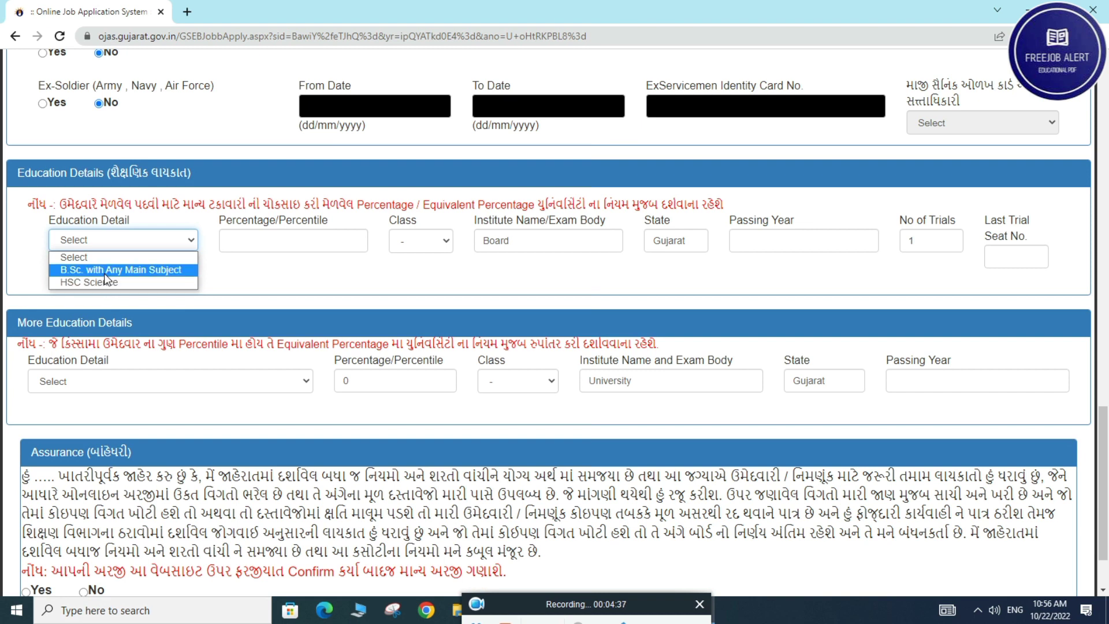
{"action": "left_click", "coordinate": [104, 269]}
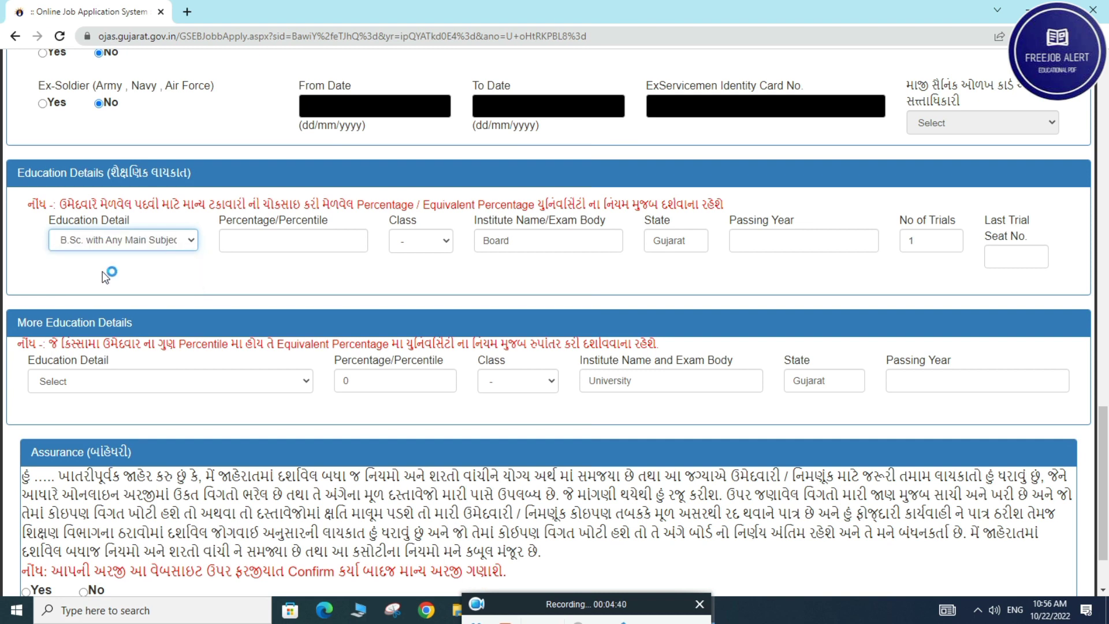
{"action": "left_click", "coordinate": [238, 237]}
{"action": "left_click", "coordinate": [135, 252]}
{"action": "left_click", "coordinate": [140, 239]}
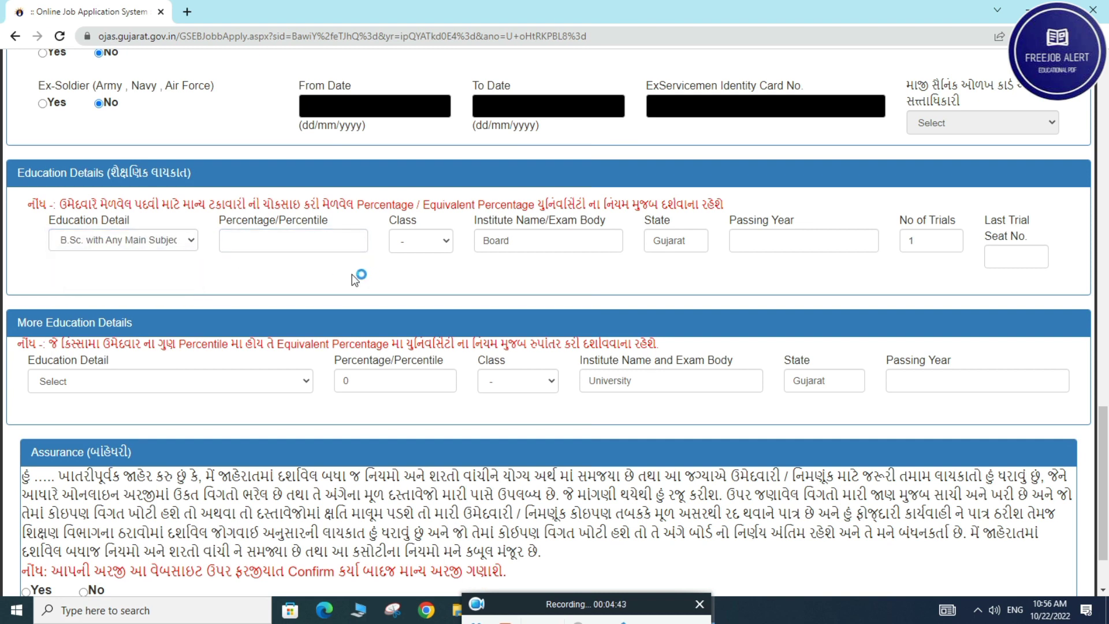
{"action": "left_click", "coordinate": [304, 242]}
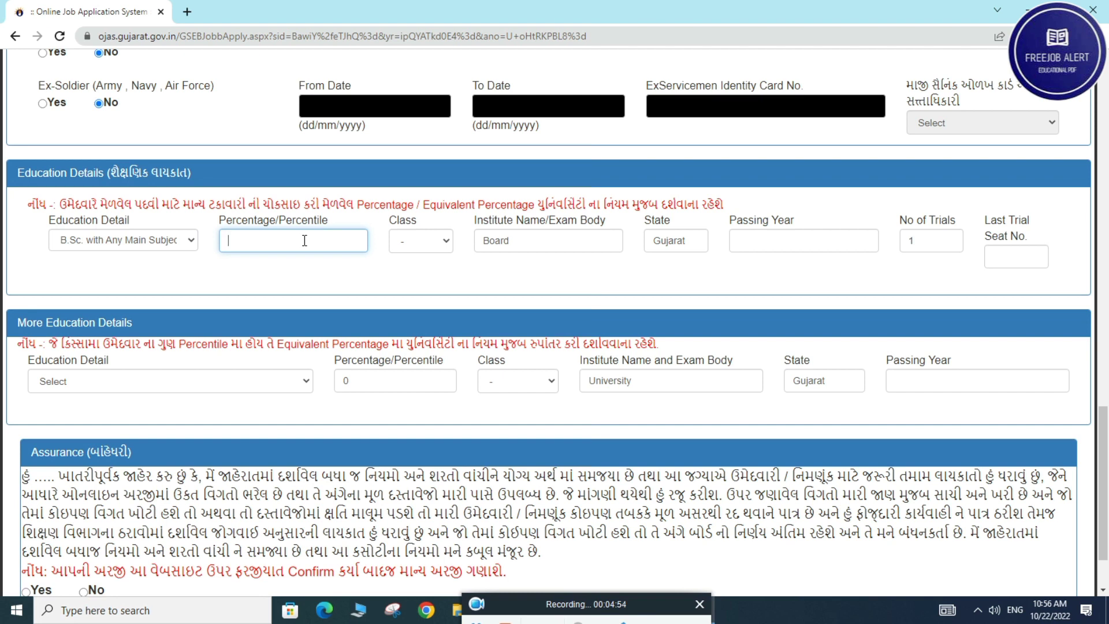
{"action": "type", "text": "02"}
{"action": "key", "text": "Tab"}
{"action": "left_click", "coordinate": [430, 241]}
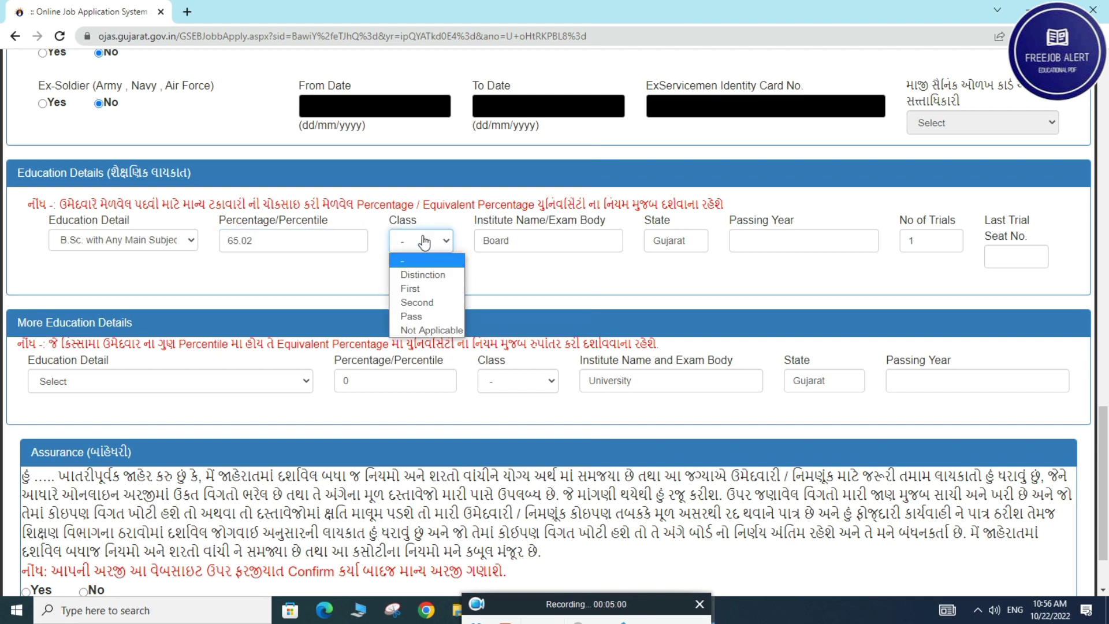
{"action": "left_click", "coordinate": [429, 290]}
Enter institute SP UNIVERSITY, passing year 2019 and the last trial seat number
{"action": "key", "text": "Tab"}
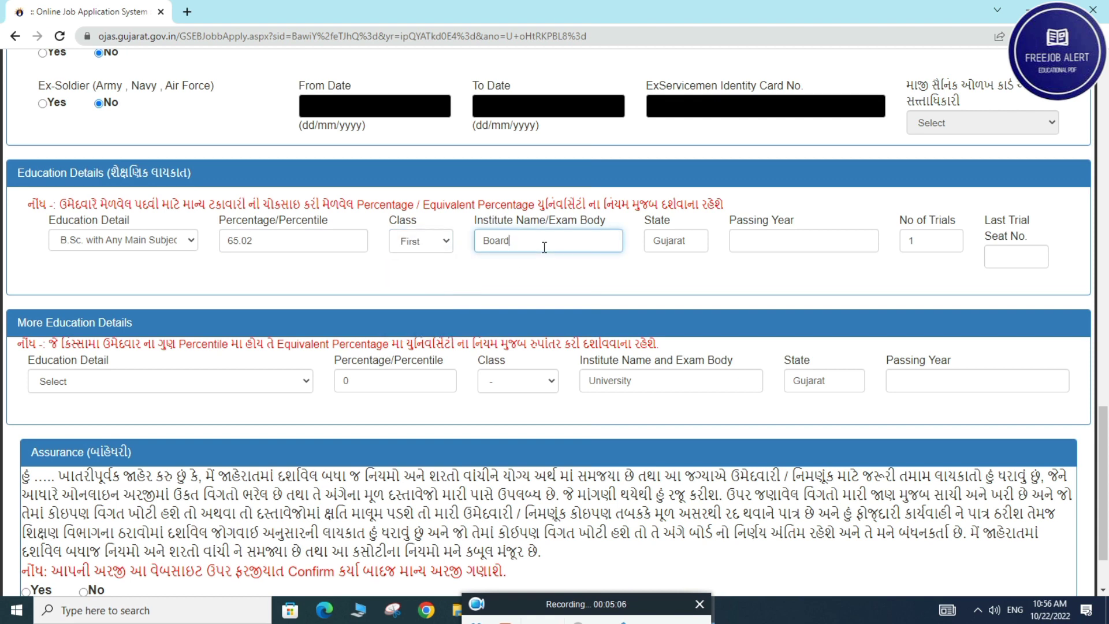
{"action": "type", "text": "SP UNI"}
{"action": "key", "text": "BackSpace"}
{"action": "type", "text": "VERSITY"}
{"action": "left_click", "coordinate": [496, 245]}
{"action": "left_click", "coordinate": [750, 234]}
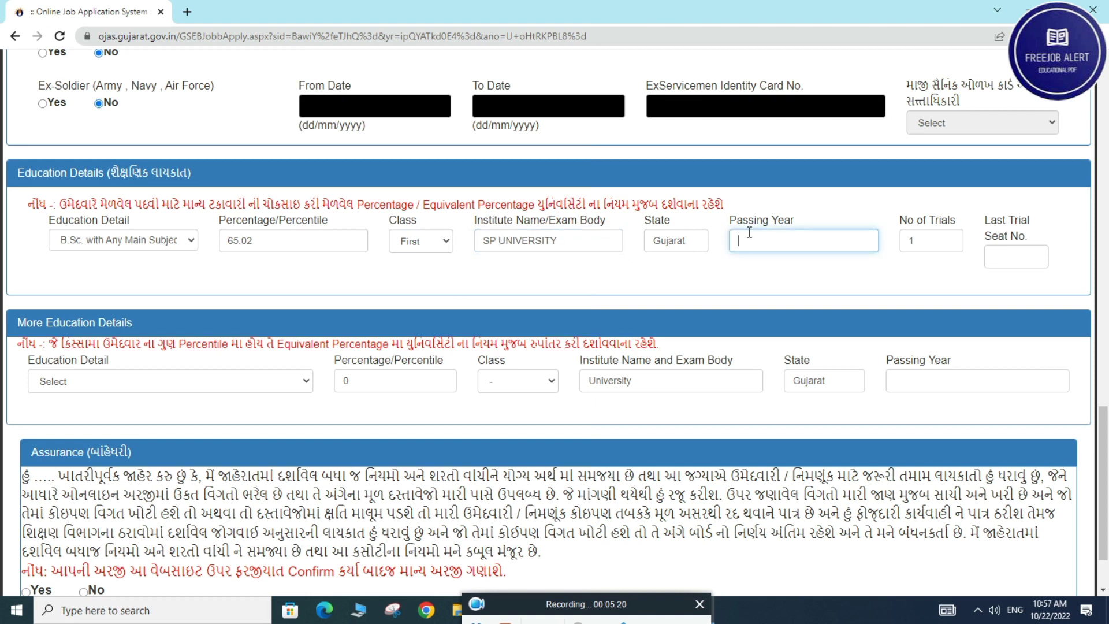
{"action": "type", "text": "2019"}
{"action": "left_click", "coordinate": [998, 261]}
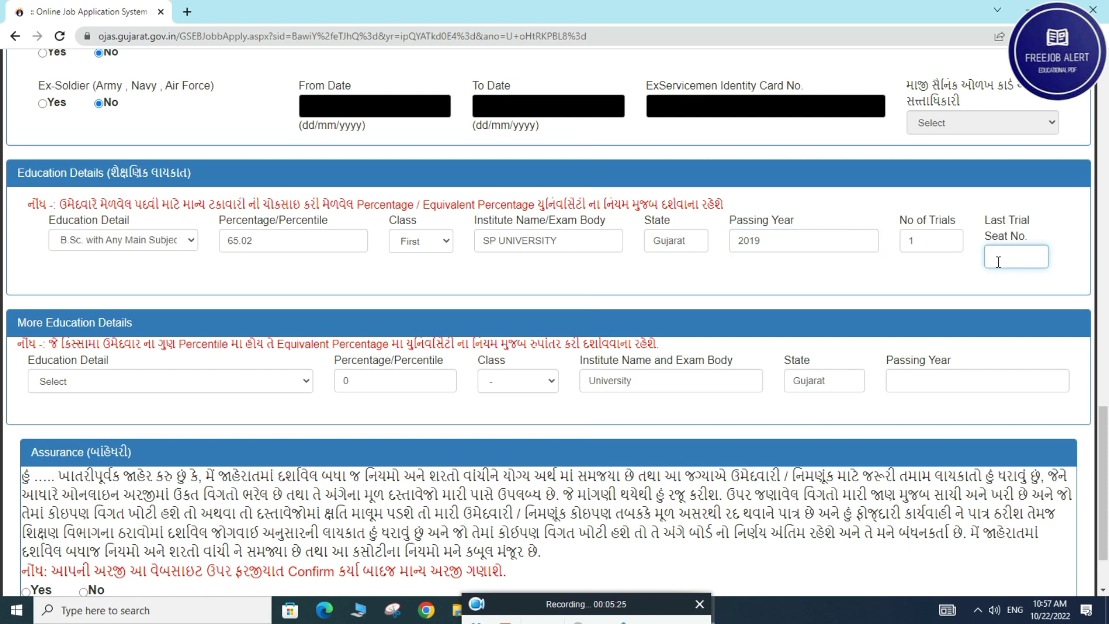
{"action": "type", "text": "1614"}
{"action": "scroll", "coordinate": [134, 339], "scroll_direction": "down", "scroll_amount": 1}
Try several further-qualification options in More Education Details
{"action": "left_click", "coordinate": [113, 297]}
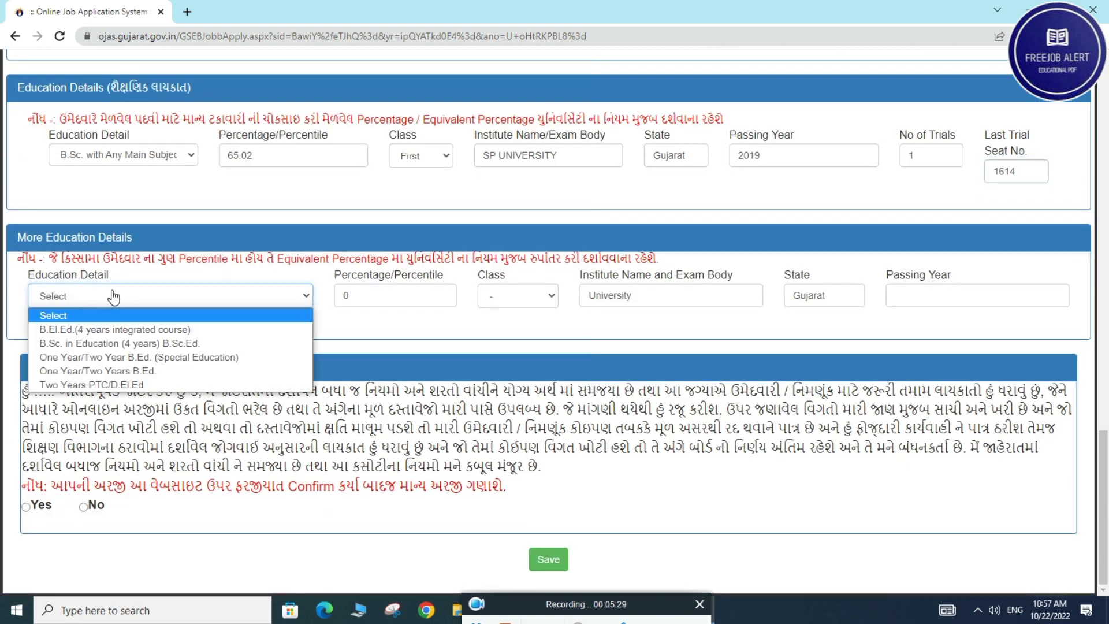
{"action": "left_click", "coordinate": [86, 330]}
{"action": "left_click", "coordinate": [139, 312]}
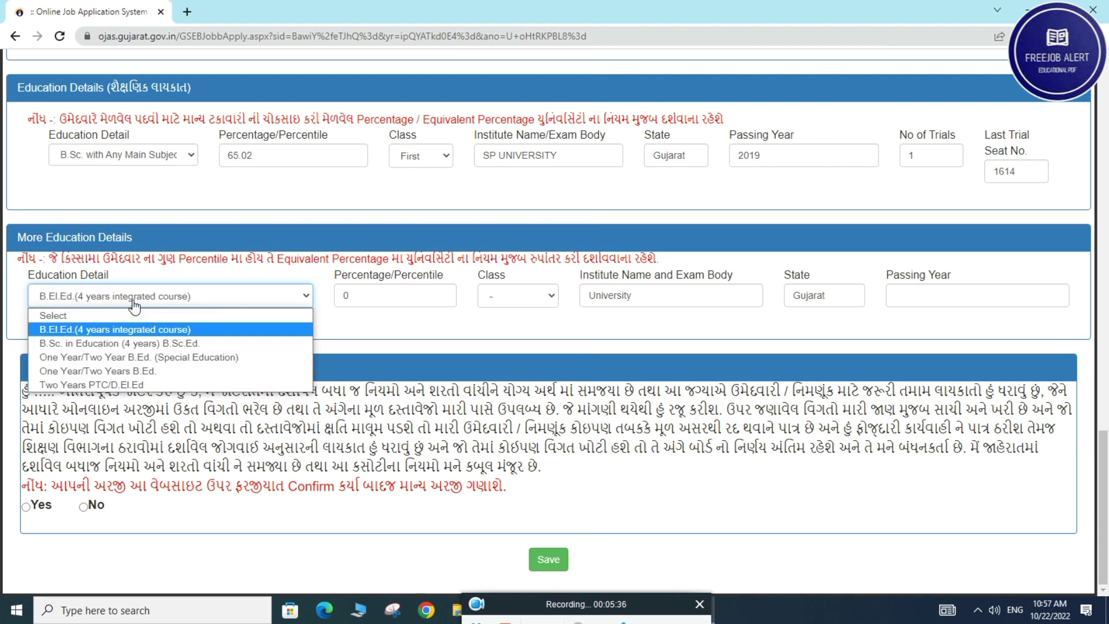
{"action": "key", "text": "t"}
{"action": "key", "text": "Return"}
{"action": "left_click", "coordinate": [109, 303]}
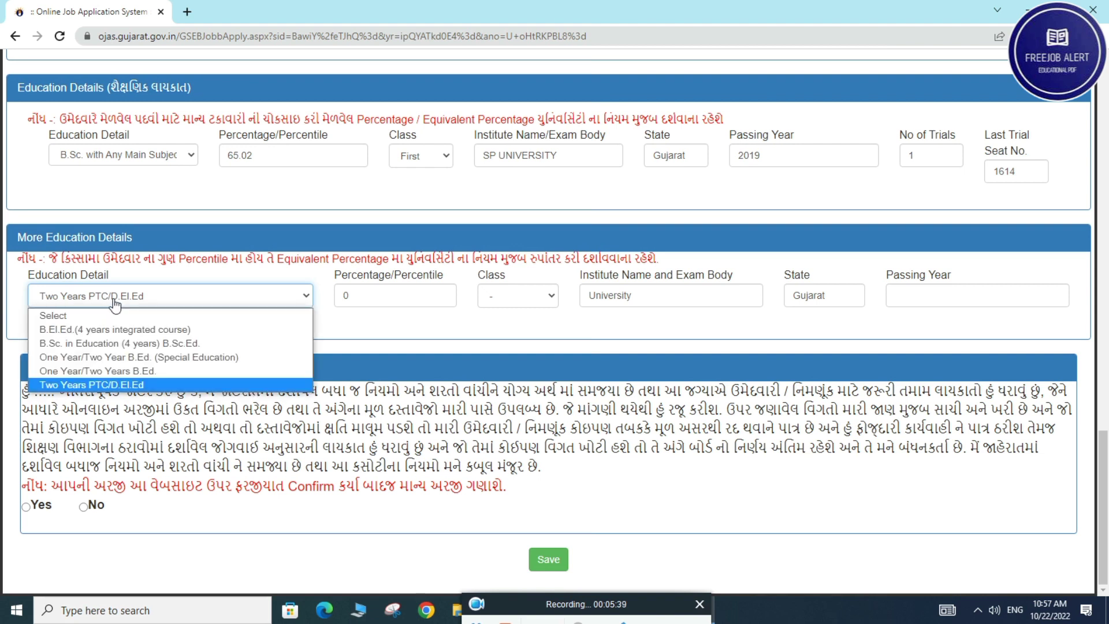
{"action": "left_click", "coordinate": [173, 357]}
{"action": "left_click", "coordinate": [159, 305]}
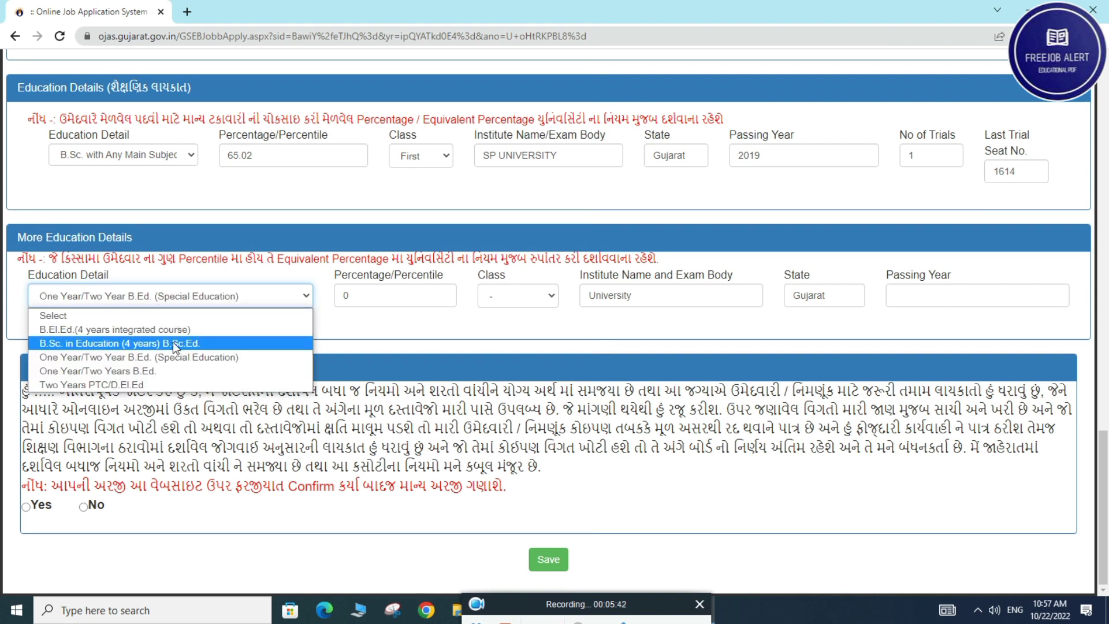
{"action": "left_click", "coordinate": [173, 343]}
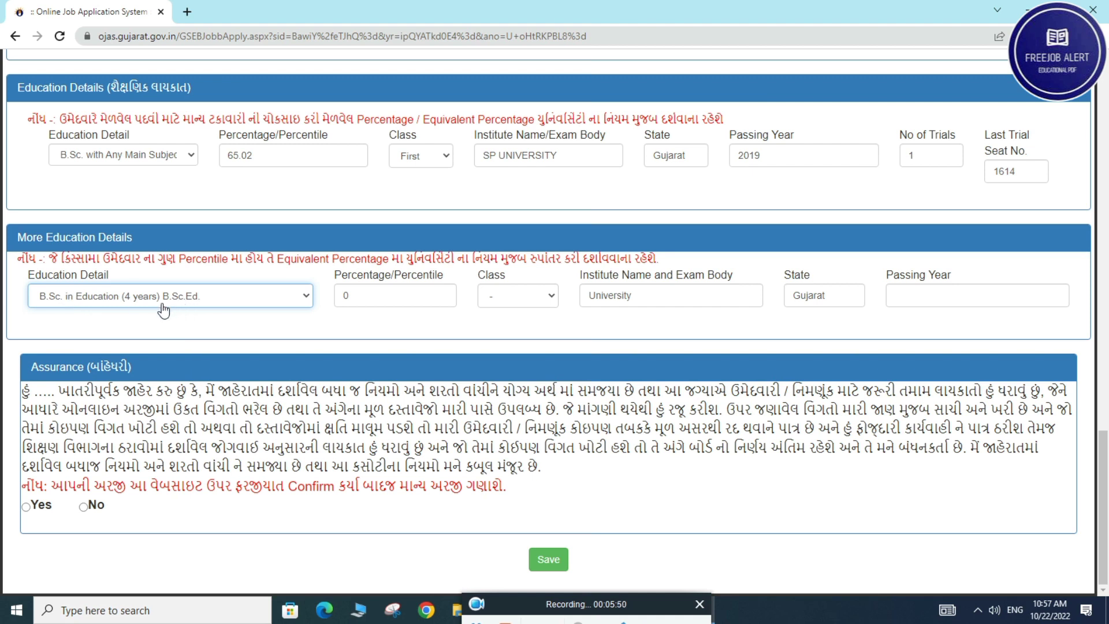
Settle on One Year/Two Years B.Ed. as the further qualification
{"action": "left_click", "coordinate": [399, 291]}
{"action": "key", "text": "BackSpace"}
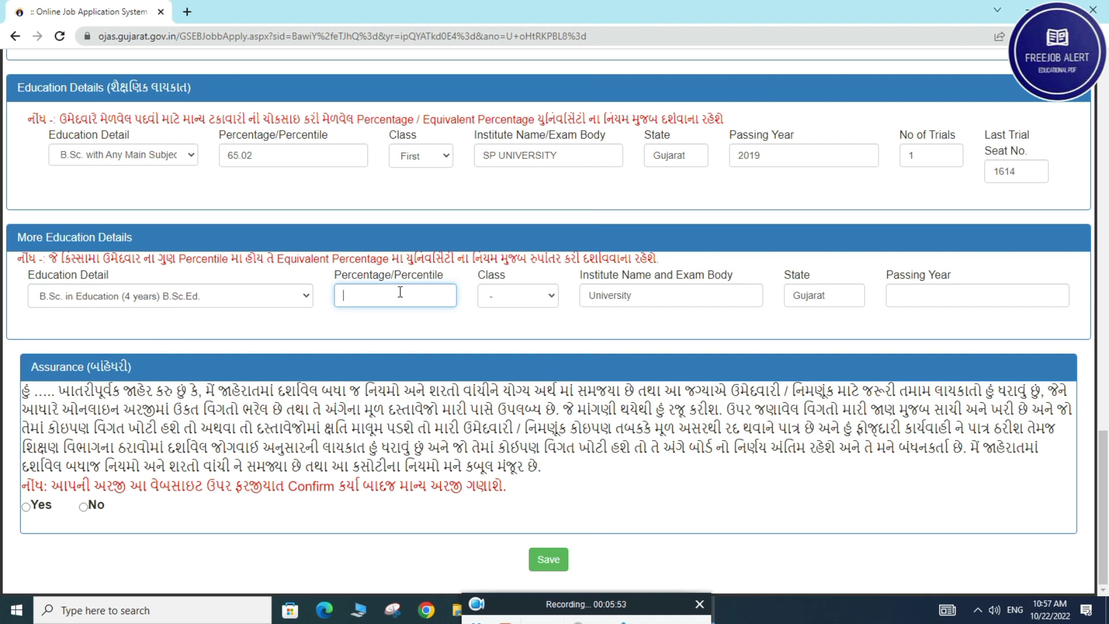
{"action": "left_click", "coordinate": [147, 303]}
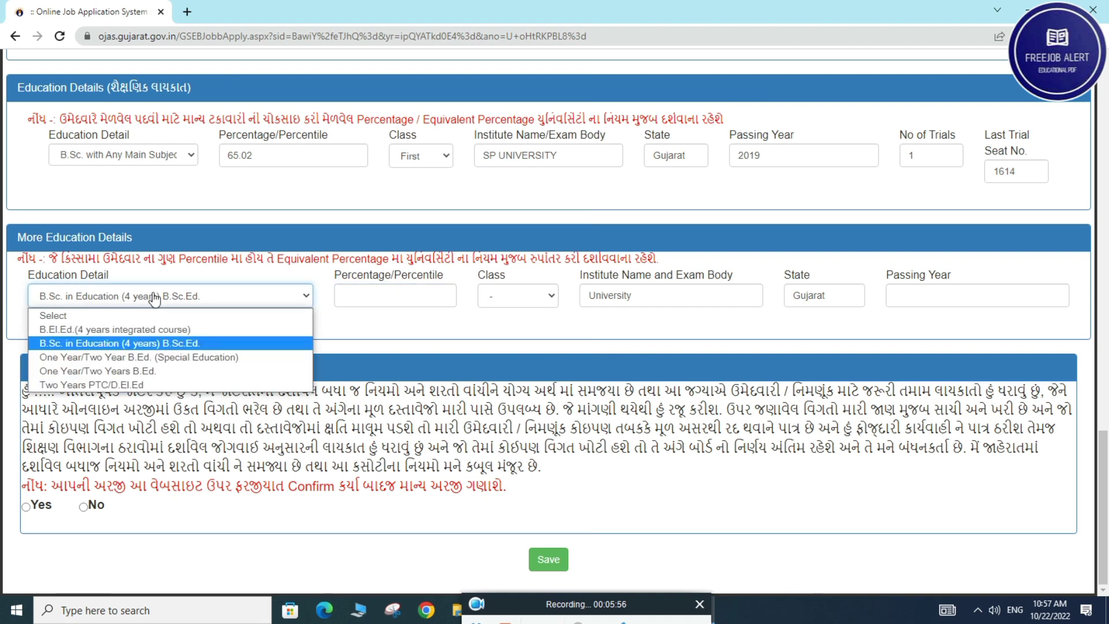
{"action": "left_click", "coordinate": [96, 161]}
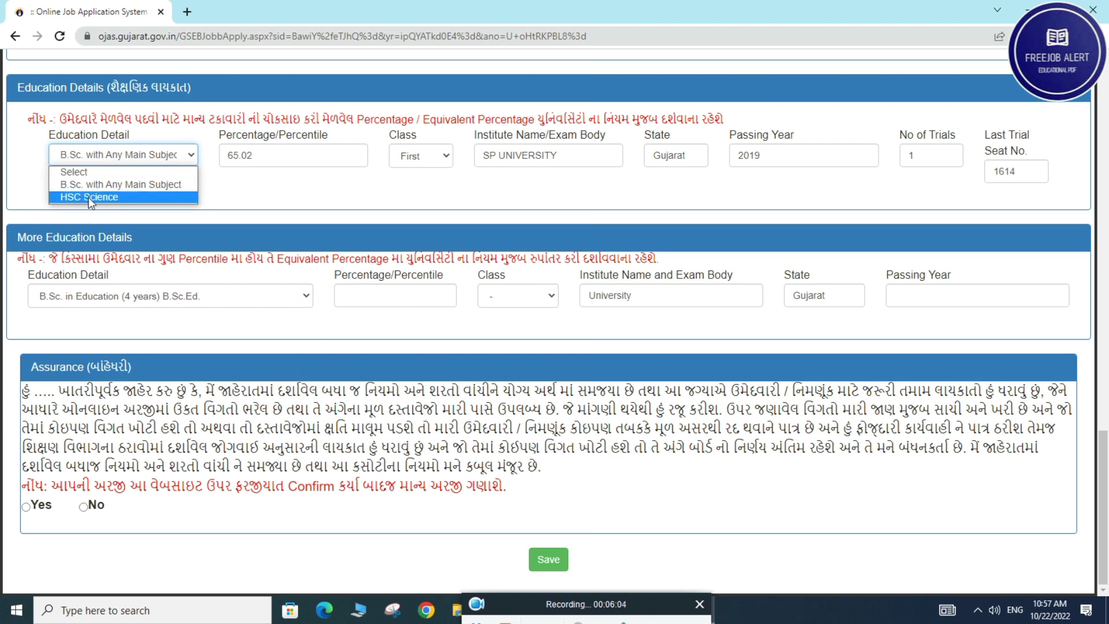
{"action": "left_click", "coordinate": [286, 183]}
{"action": "left_click", "coordinate": [175, 298]}
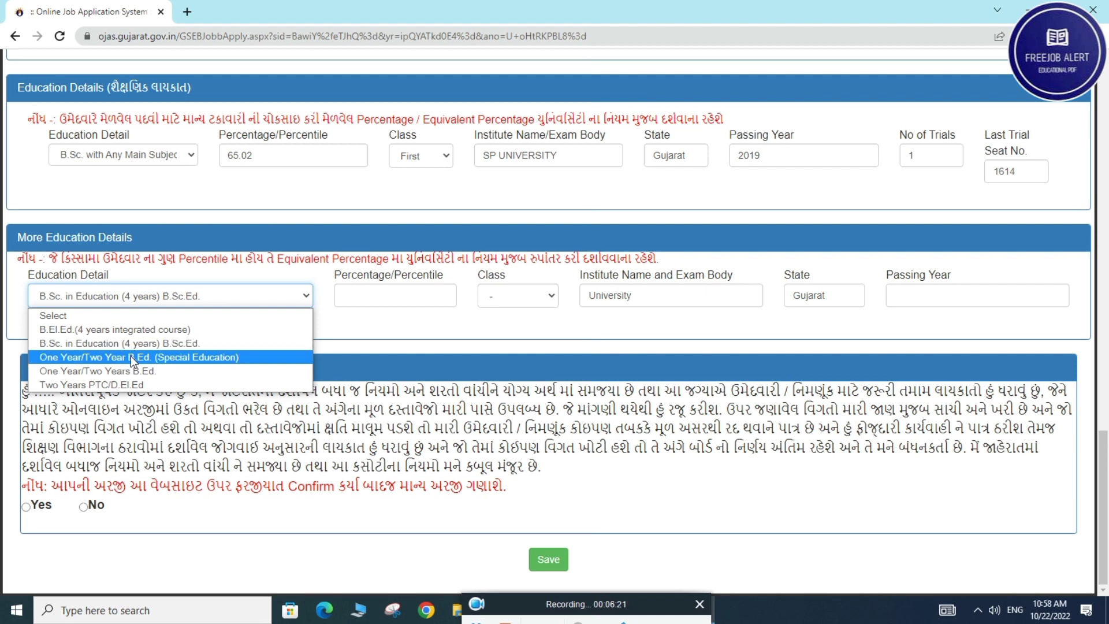
{"action": "left_click", "coordinate": [134, 371]}
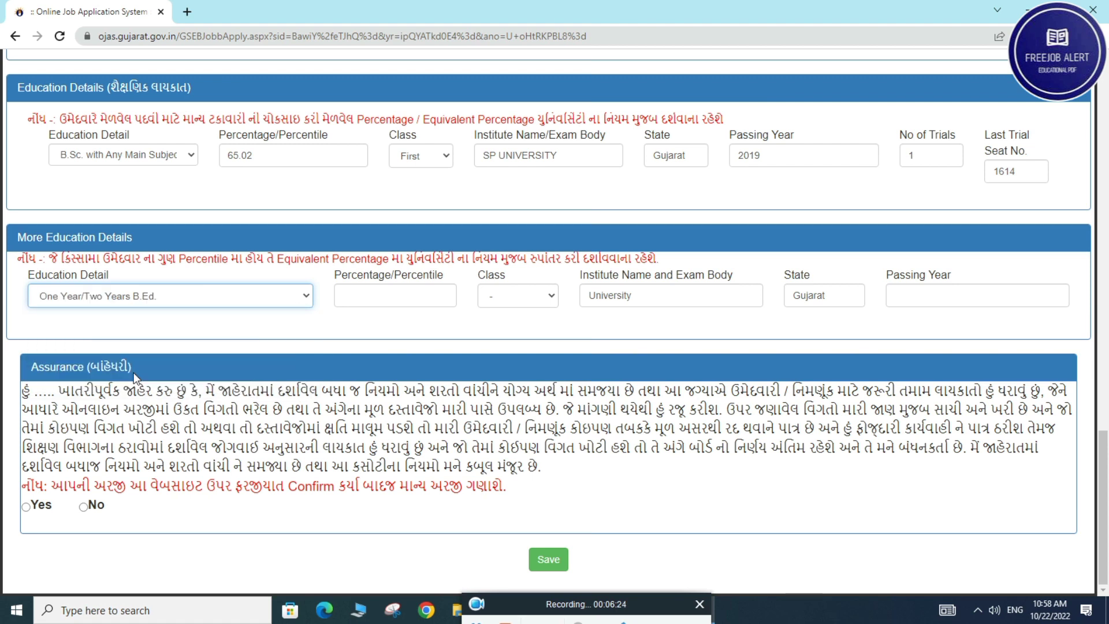
Give the B.Ed. row 96.4 percent and First class, and start typing the institute name SP UNIVERSITY
{"action": "left_click", "coordinate": [352, 296]}
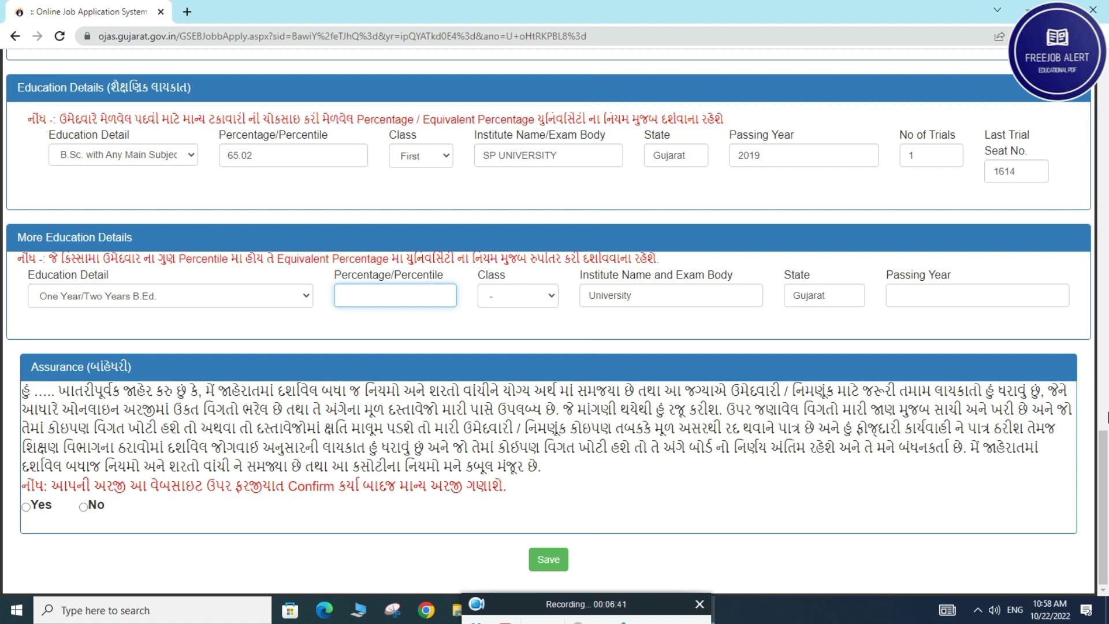
{"action": "type", "text": "96.04"}
{"action": "left_click", "coordinate": [517, 295]}
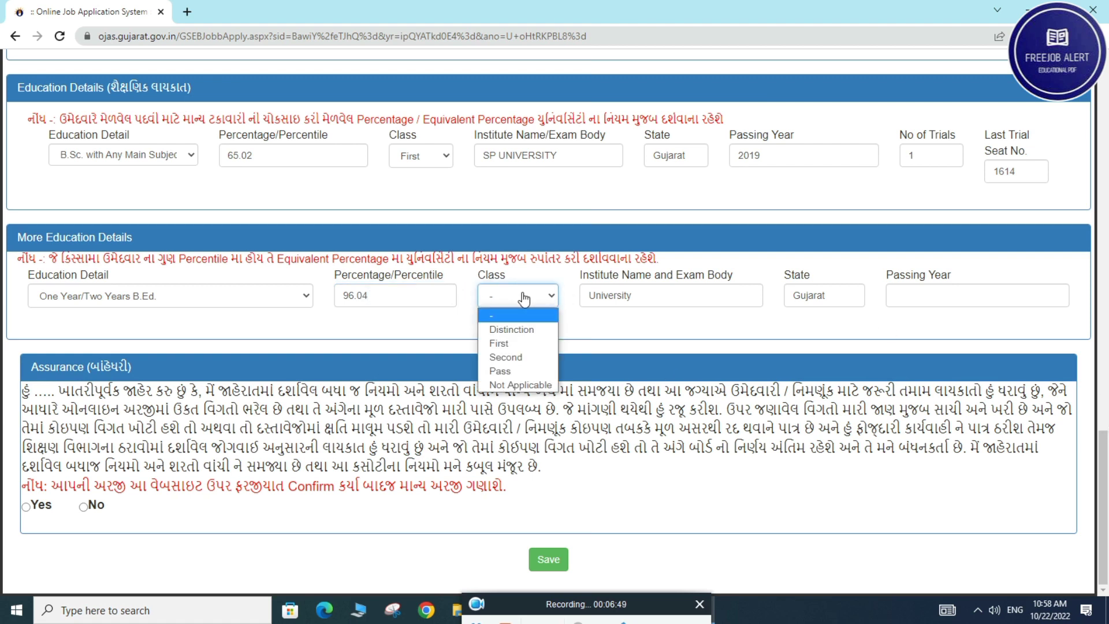
{"action": "left_click", "coordinate": [441, 300]}
{"action": "left_click", "coordinate": [371, 301]}
{"action": "key", "text": "BackSpace"}
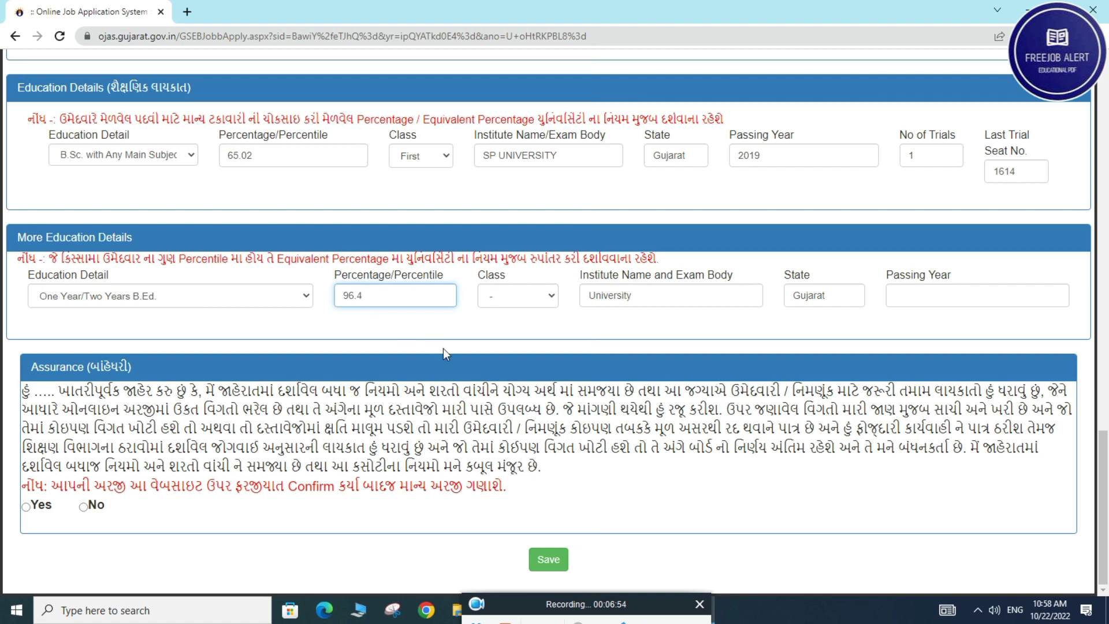
{"action": "left_click", "coordinate": [537, 304]}
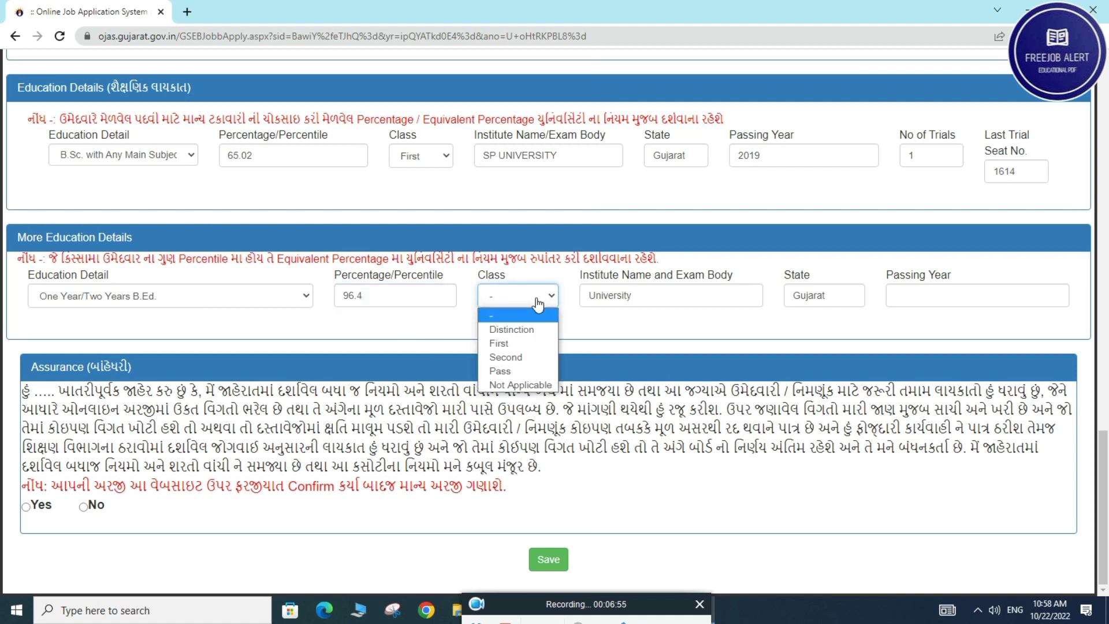
{"action": "left_click", "coordinate": [516, 344]}
{"action": "double_click", "coordinate": [629, 293]}
{"action": "type", "text": "SP"}
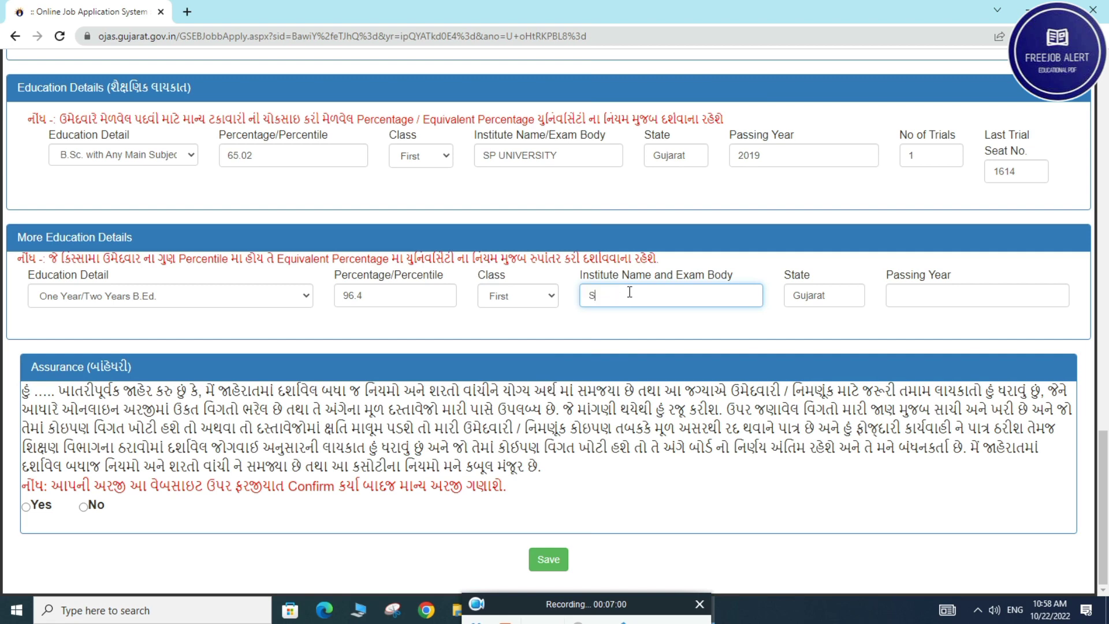
{"action": "type", "text": " UNIVERSI"}
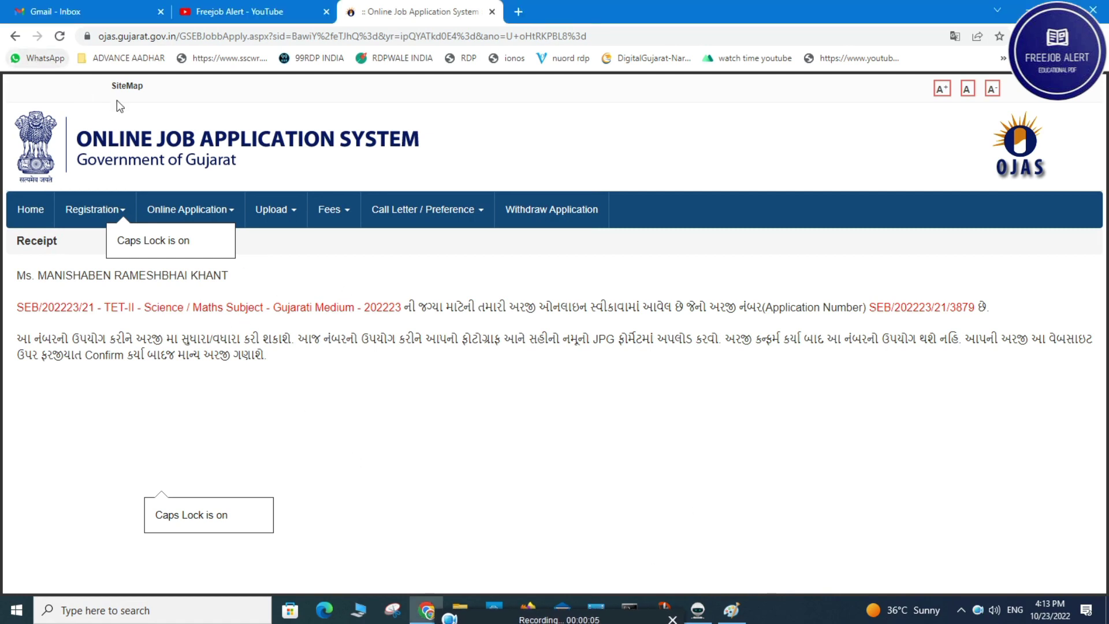
Copy the issued application number from the receipt to the clipboard
{"action": "mouse_move", "coordinate": [188, 213]}
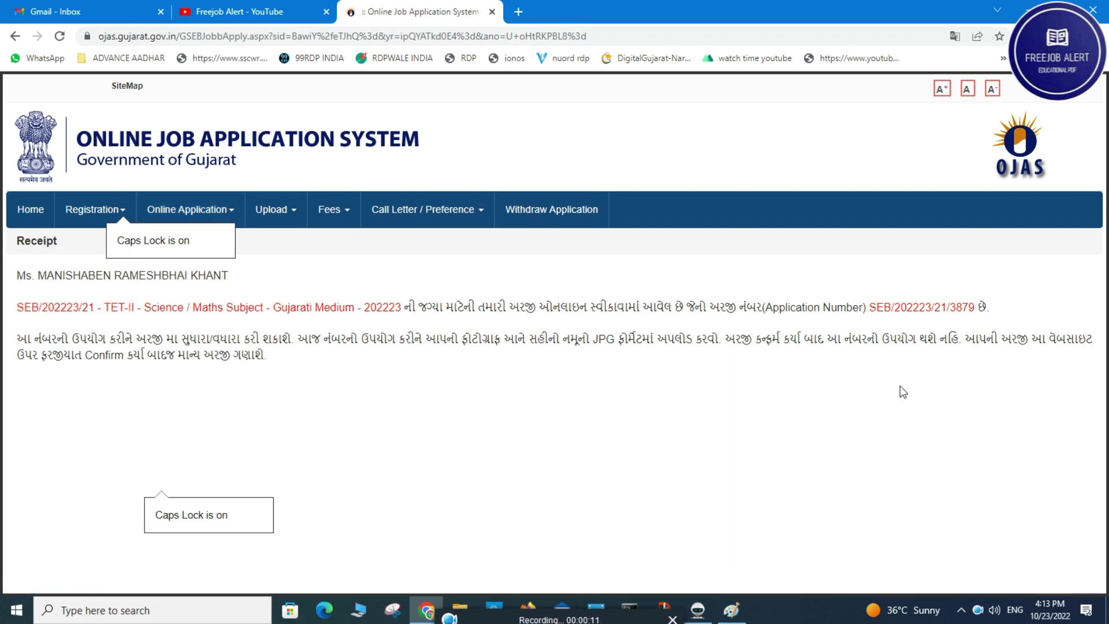
{"action": "left_click_drag", "start_coordinate": [868, 309], "coordinate": [975, 306]}
{"action": "right_click", "coordinate": [966, 305]}
{"action": "left_click", "coordinate": [942, 311]}
{"action": "right_click", "coordinate": [939, 310]}
{"action": "left_click", "coordinate": [939, 325]}
{"action": "right_click", "coordinate": [941, 310]}
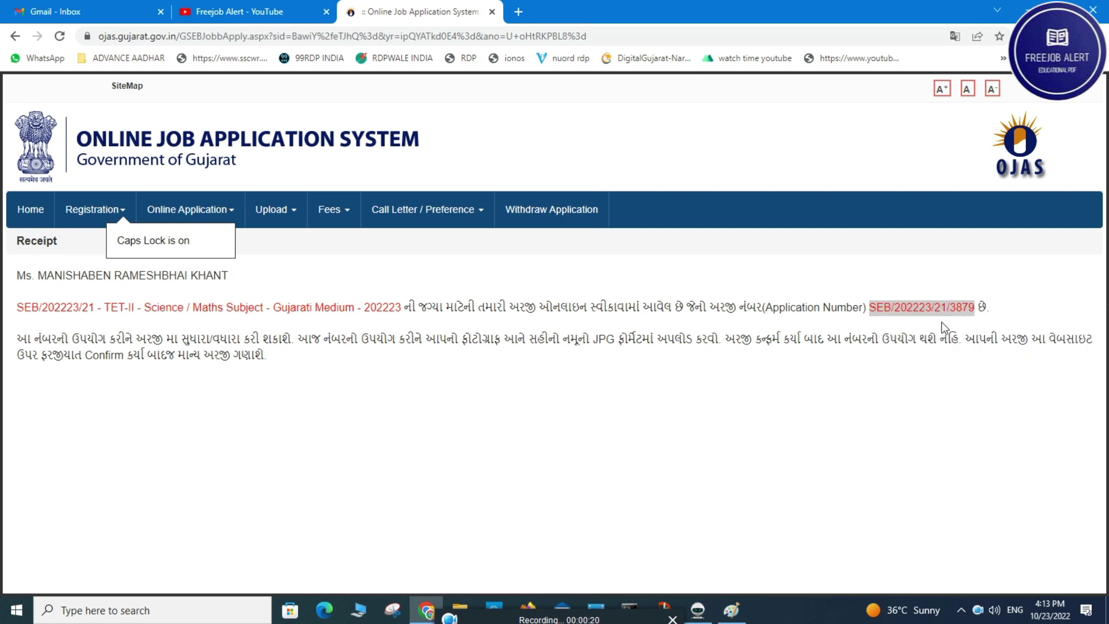
{"action": "left_click", "coordinate": [940, 322]}
Open Photo / Signature upload, paste the application number, enter the birth date, and submit
{"action": "mouse_move", "coordinate": [296, 222]}
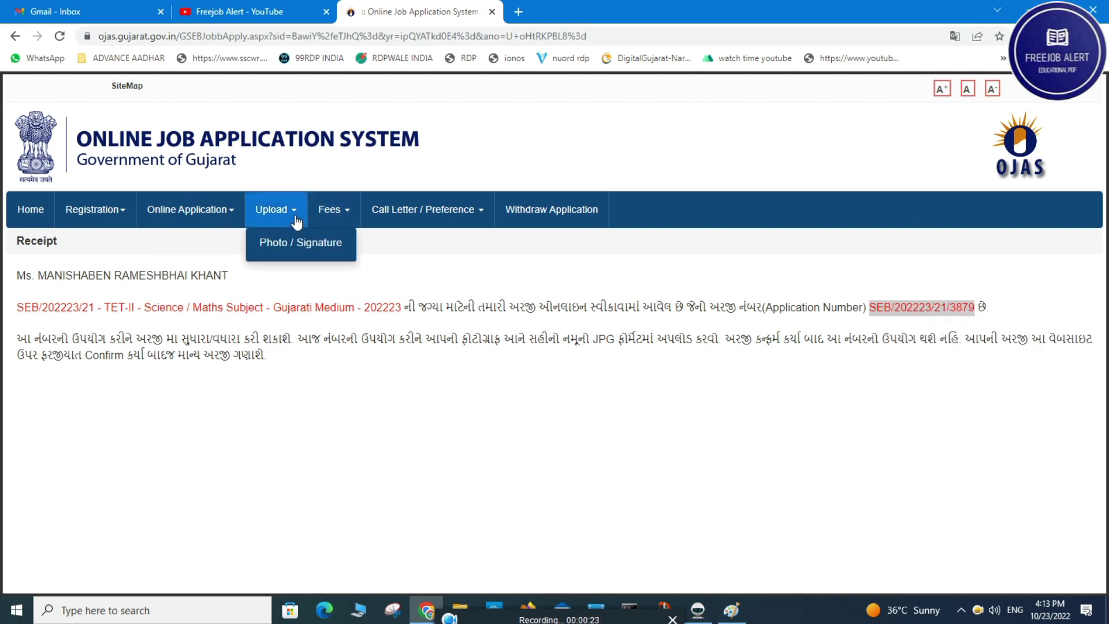
{"action": "left_click", "coordinate": [322, 243]}
{"action": "left_click", "coordinate": [301, 282]}
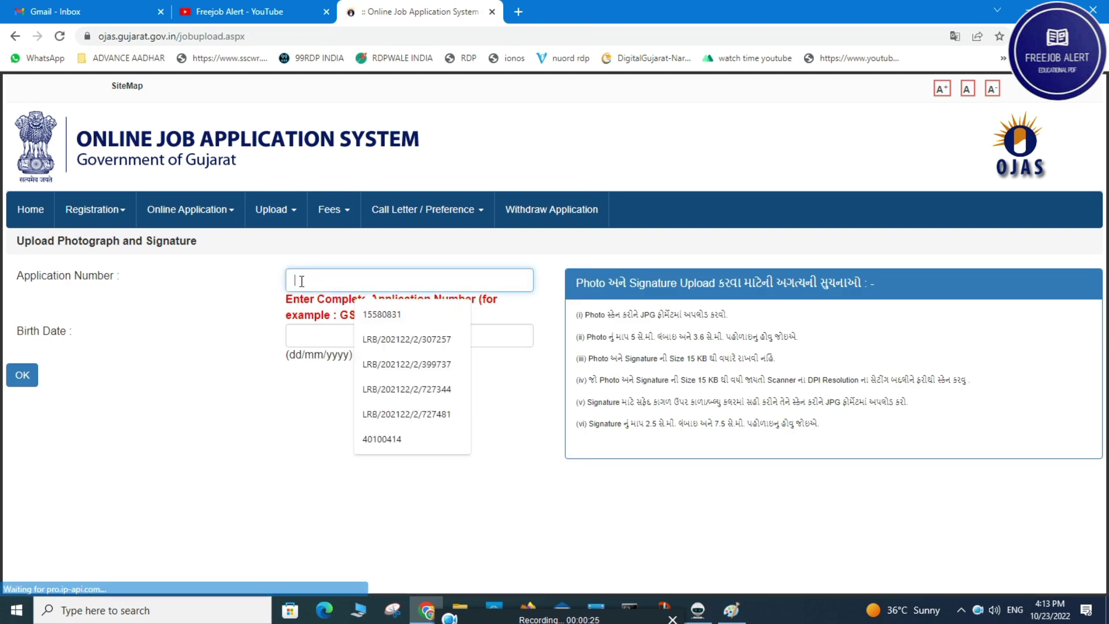
{"action": "right_click", "coordinate": [301, 281]}
{"action": "left_click", "coordinate": [332, 389]}
{"action": "key", "text": "Tab"}
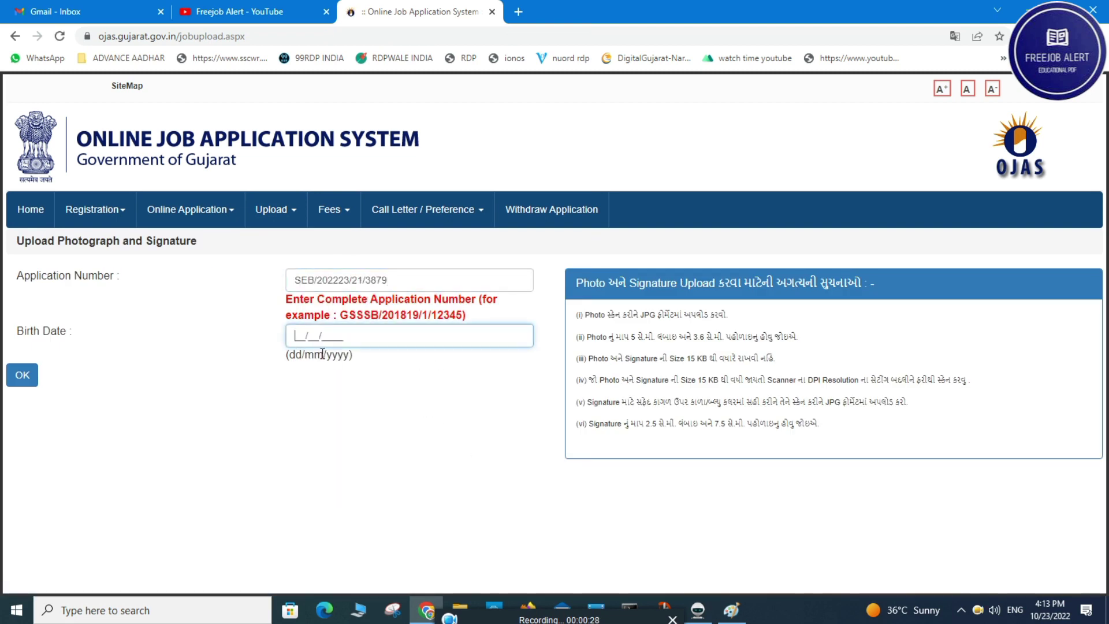
{"action": "type", "text": "10"}
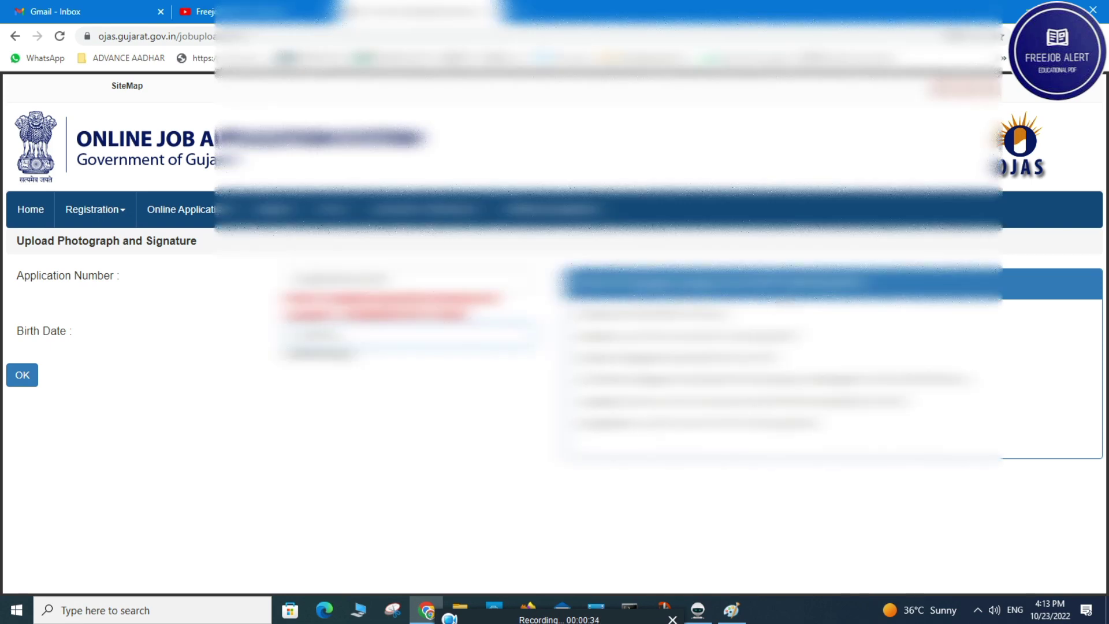
{"action": "left_click", "coordinate": [21, 378]}
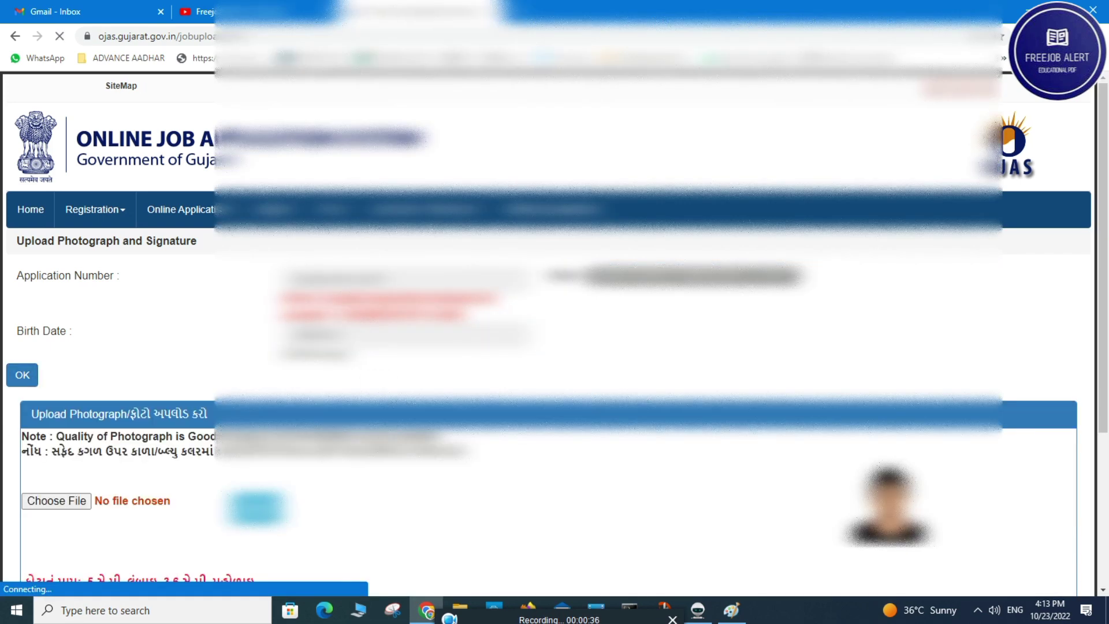
Choose the applicant's photograph file and upload it to show the preview
{"action": "scroll", "coordinate": [549, 335], "scroll_direction": "down", "scroll_amount": 4}
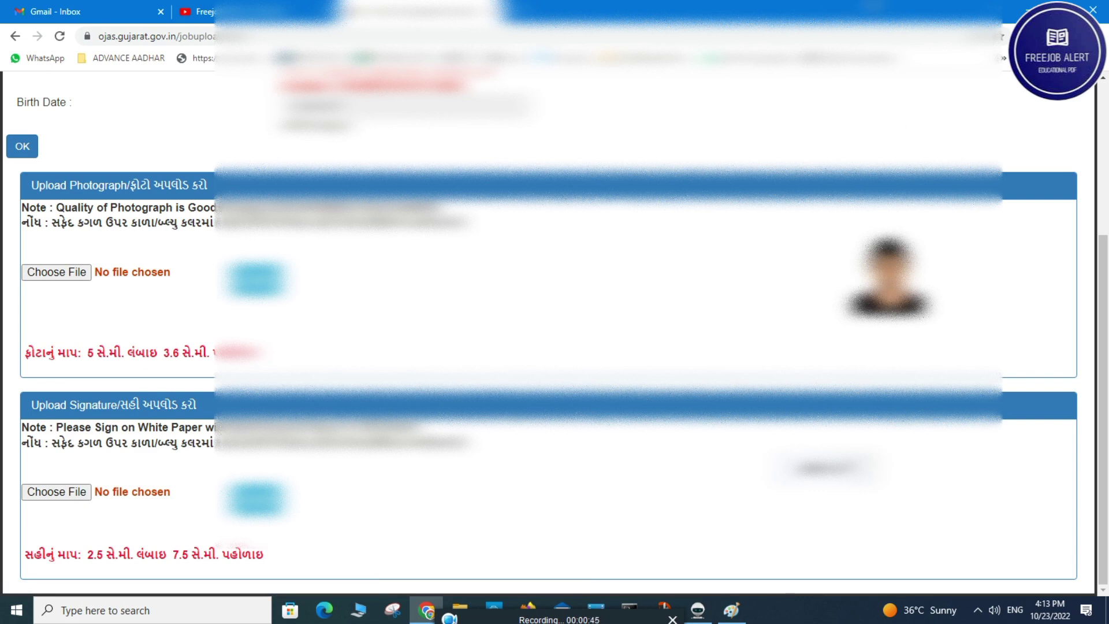
{"action": "left_click", "coordinate": [671, 620]}
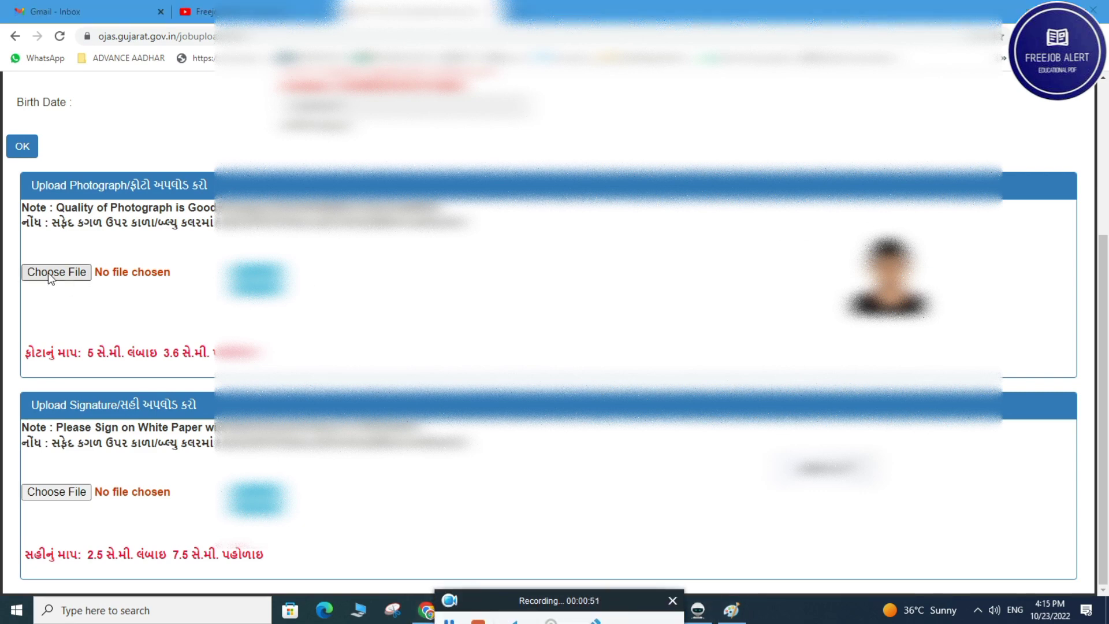
{"action": "left_click", "coordinate": [48, 273]}
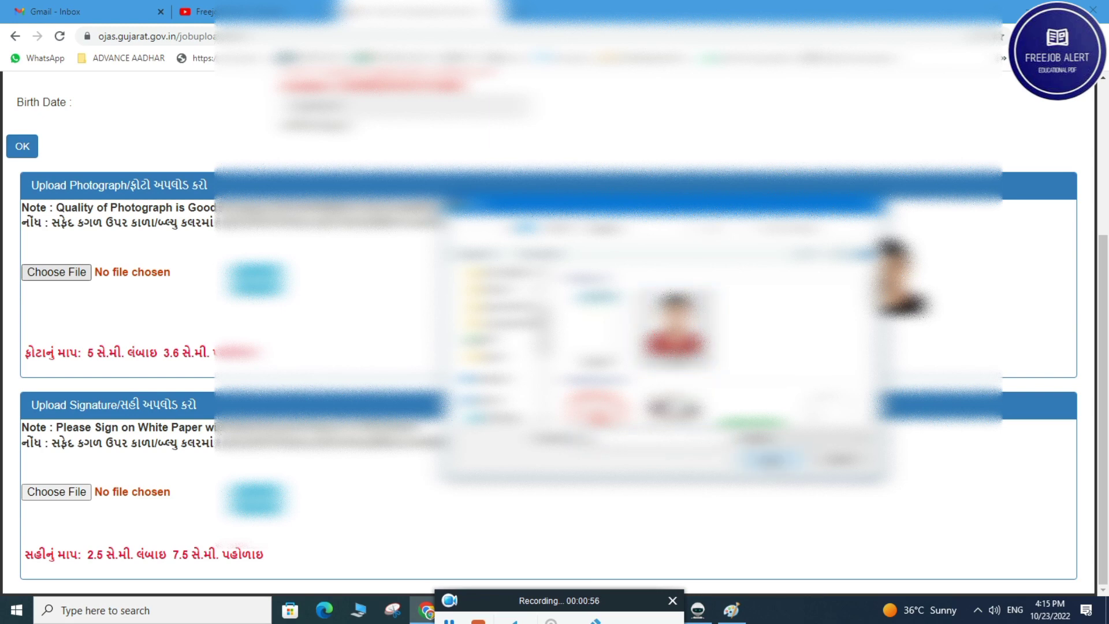
{"action": "left_click", "coordinate": [773, 460]}
{"action": "left_click", "coordinate": [258, 281]}
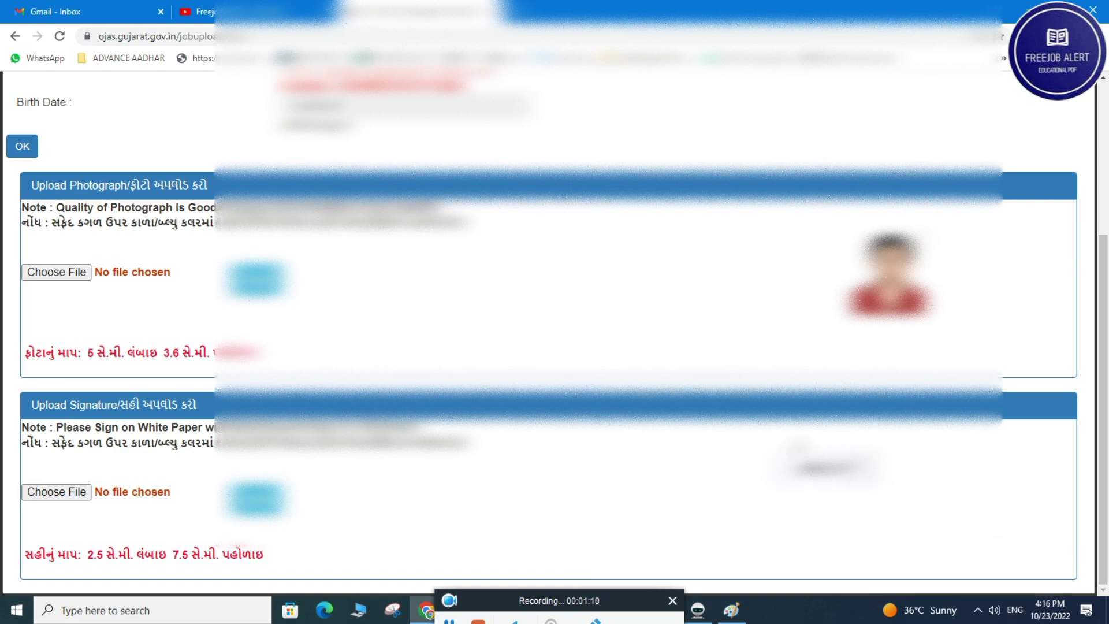
{"action": "scroll", "coordinate": [58, 495], "scroll_direction": "up", "scroll_amount": 2}
{"action": "scroll", "coordinate": [554, 324], "scroll_direction": "up", "scroll_amount": 1}
{"action": "left_click", "coordinate": [183, 190]}
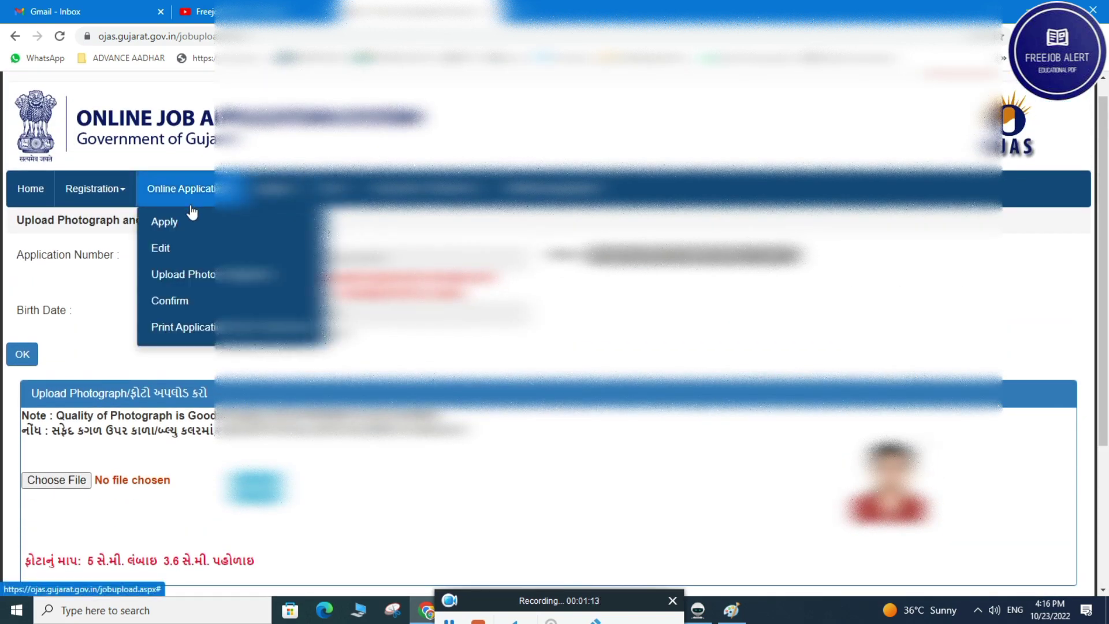
On Online Application > Confirm, autofill the saved application number and type the birth date
{"action": "left_click", "coordinate": [175, 301]}
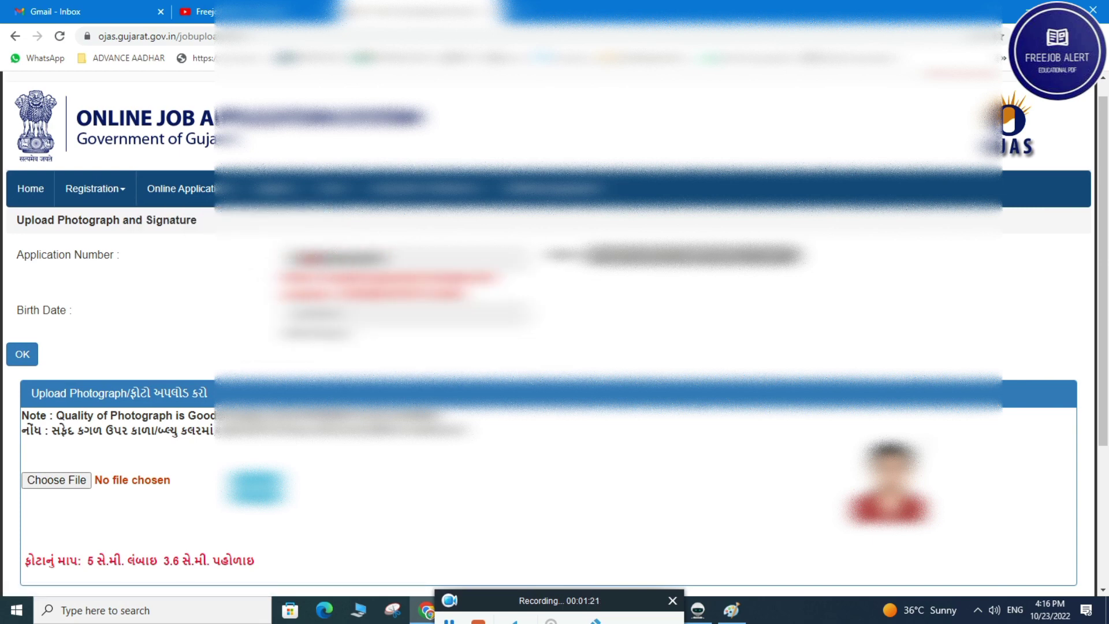
{"action": "left_click", "coordinate": [184, 190]}
{"action": "left_click", "coordinate": [209, 298]}
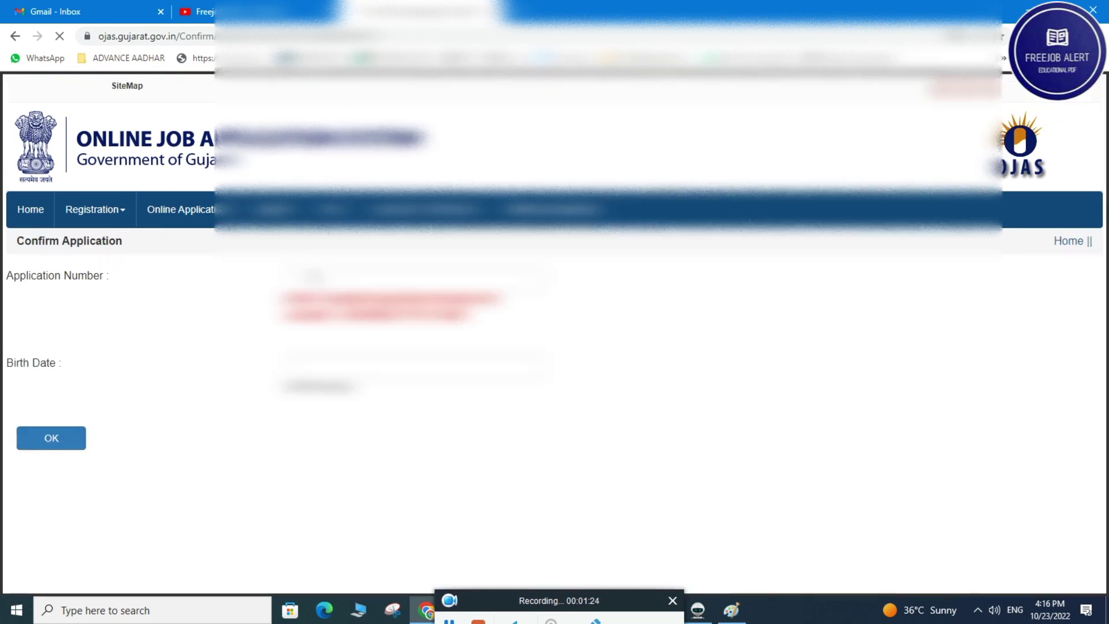
{"action": "left_click", "coordinate": [358, 277]}
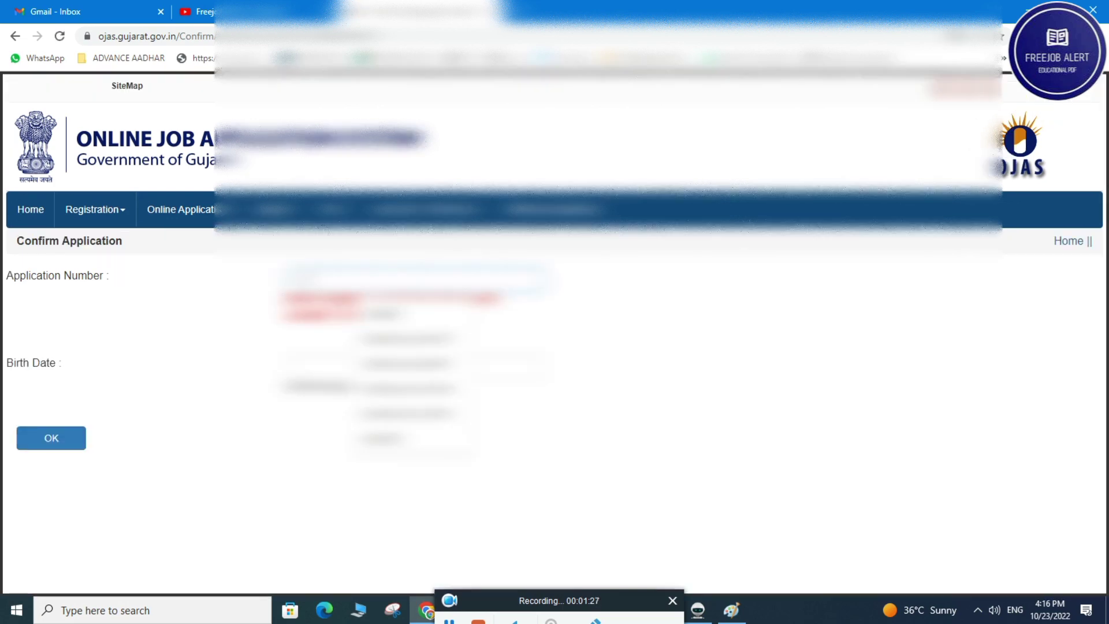
{"action": "left_click", "coordinate": [408, 338]}
{"action": "left_click", "coordinate": [358, 364]}
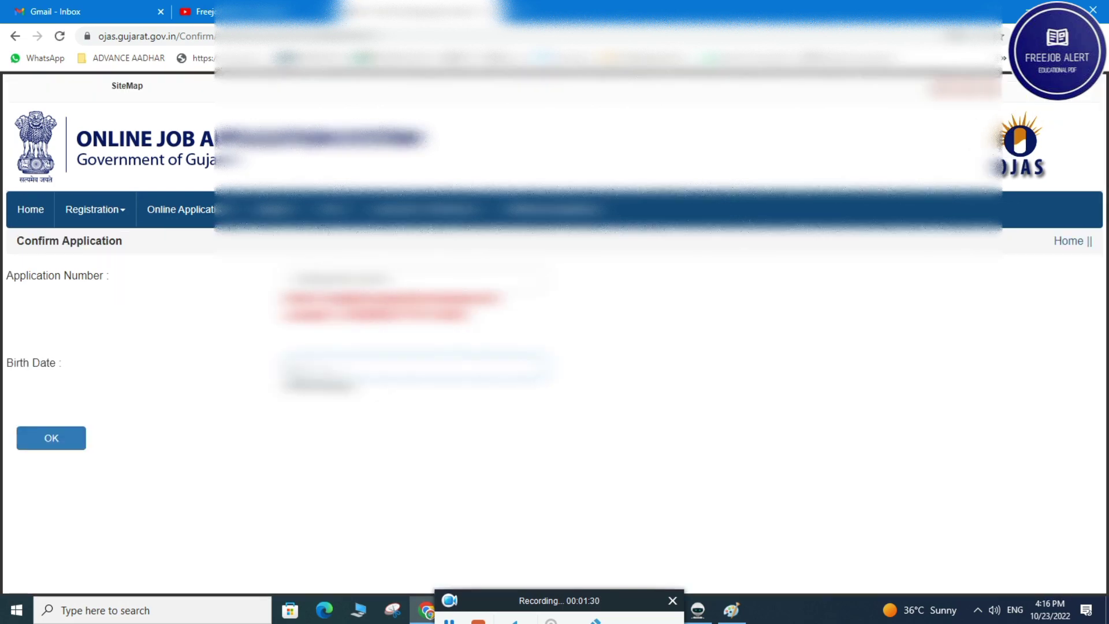
{"action": "type", "text": "01/01/2000"}
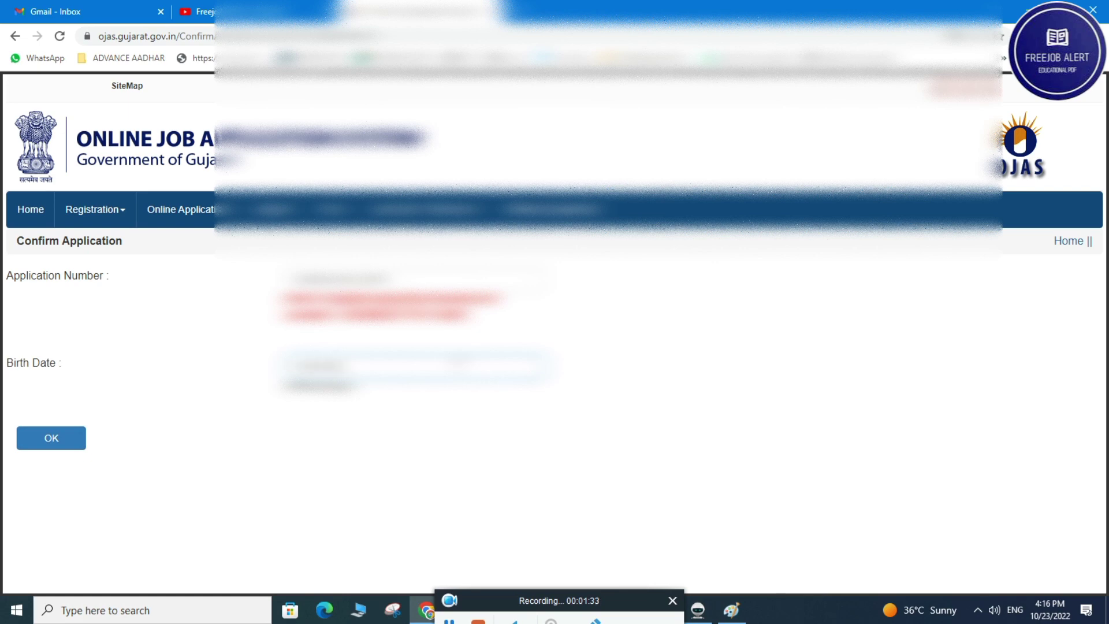